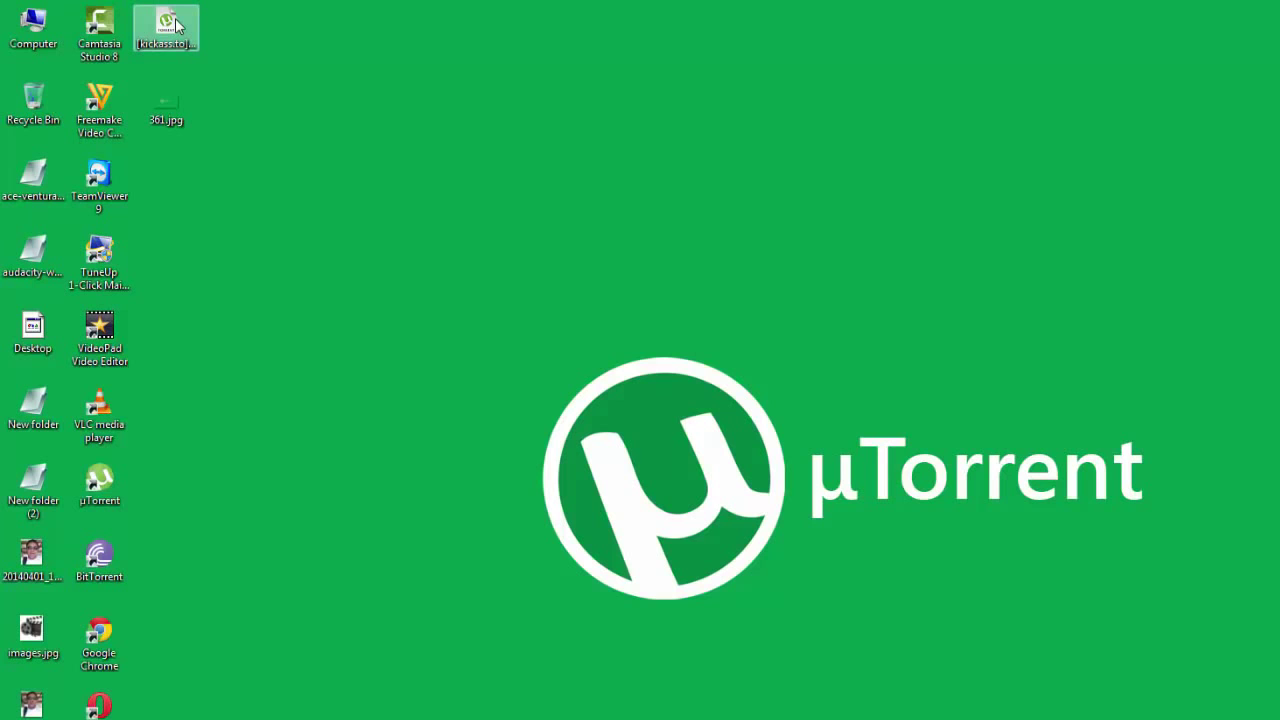
Step: Add the Godzilla (2014) [1080p] torrent from the desktop file, saving to H:\Downloads, and dismiss the Windows color scheme prompt
double_click(175, 25)
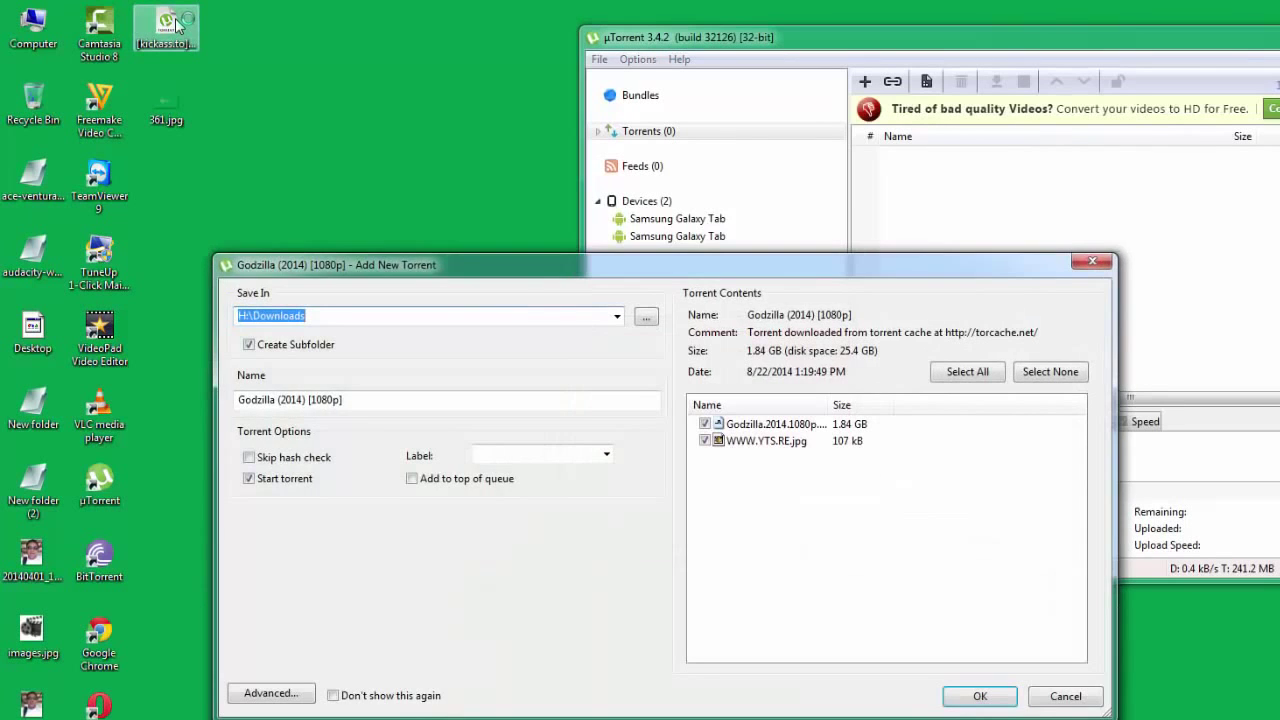
left_click(1242, 36)
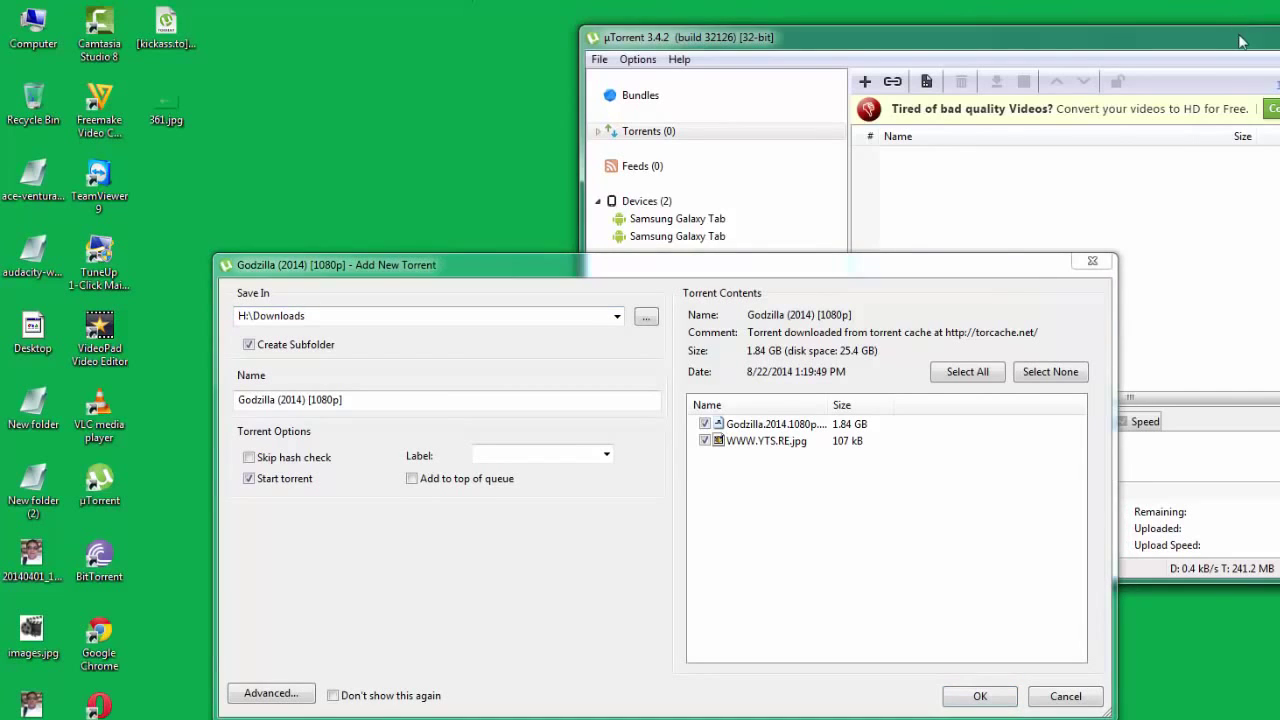
left_click_drag(1210, 43, 780, 50)
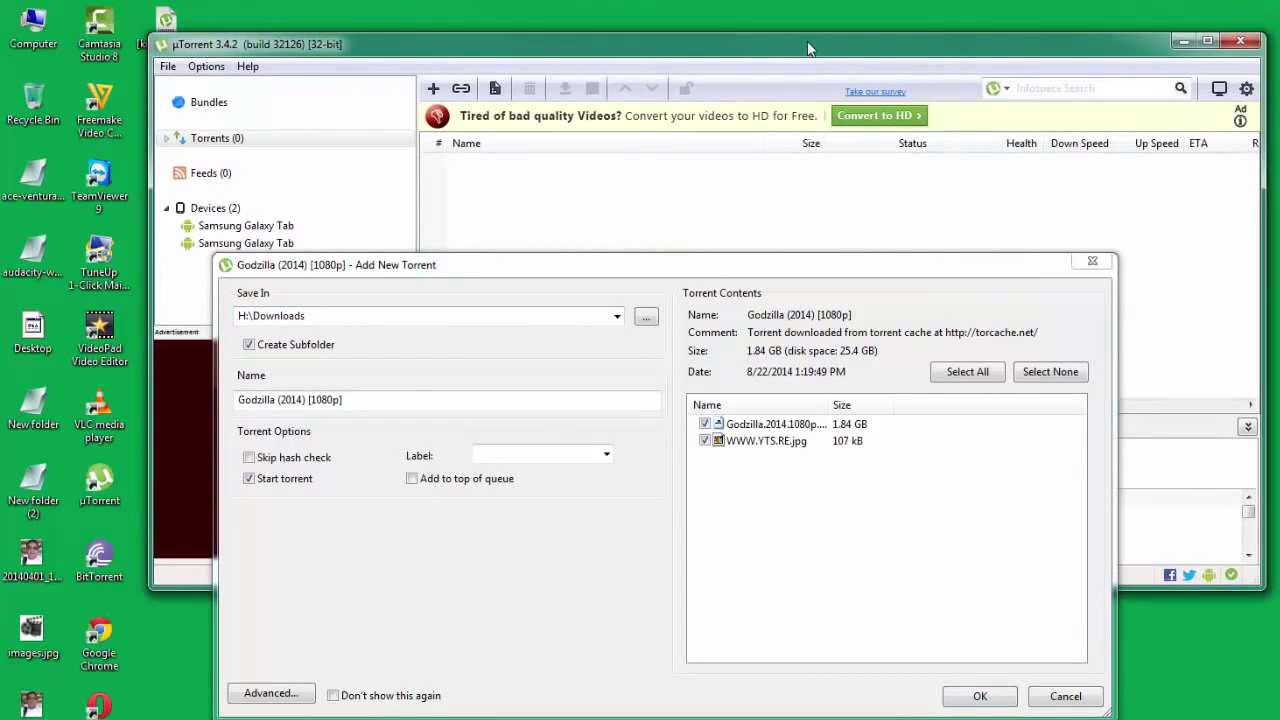
left_click(972, 700)
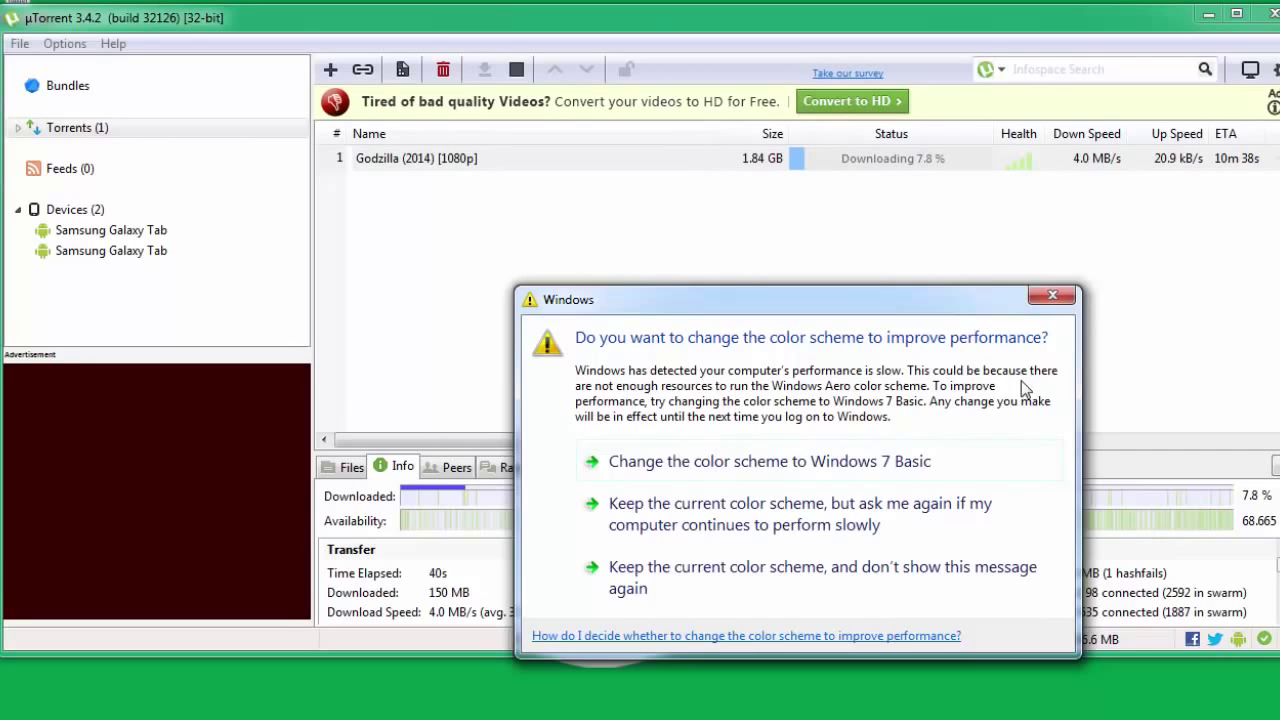
left_click(1050, 298)
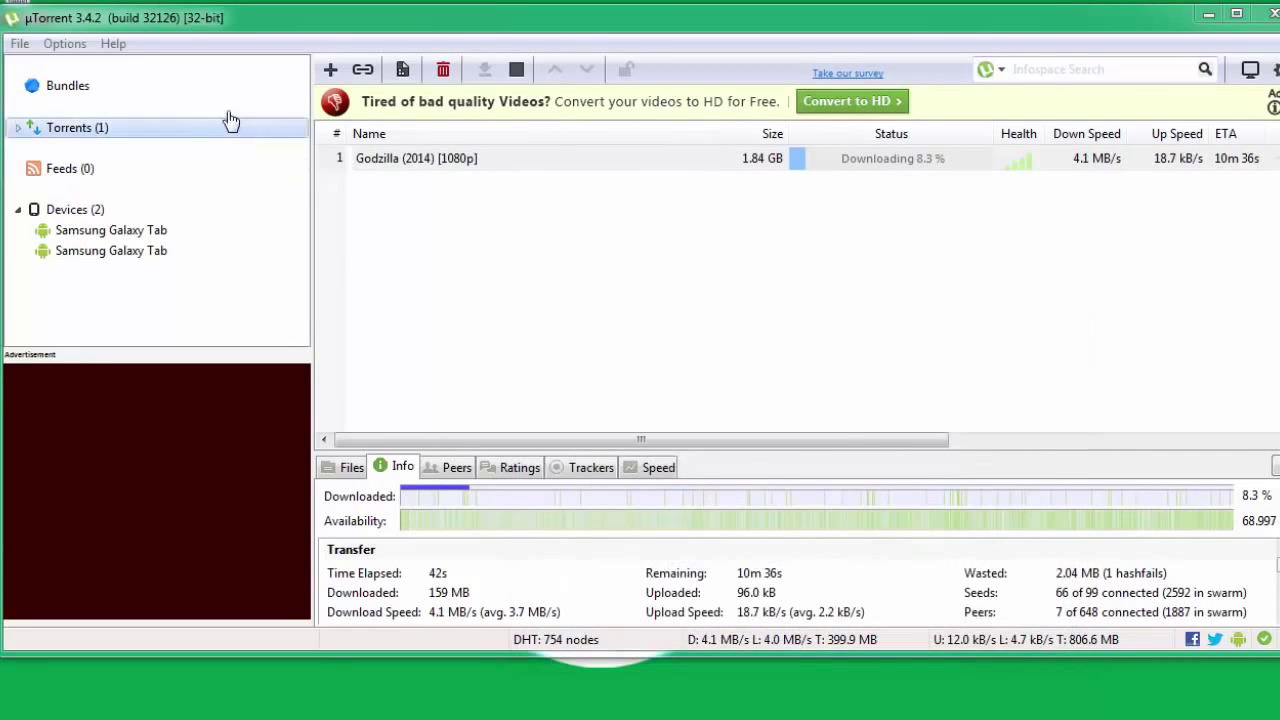
Step: Open the preferences and examine the General, Directories, Connection and Bandwidth settings
left_click(72, 46)
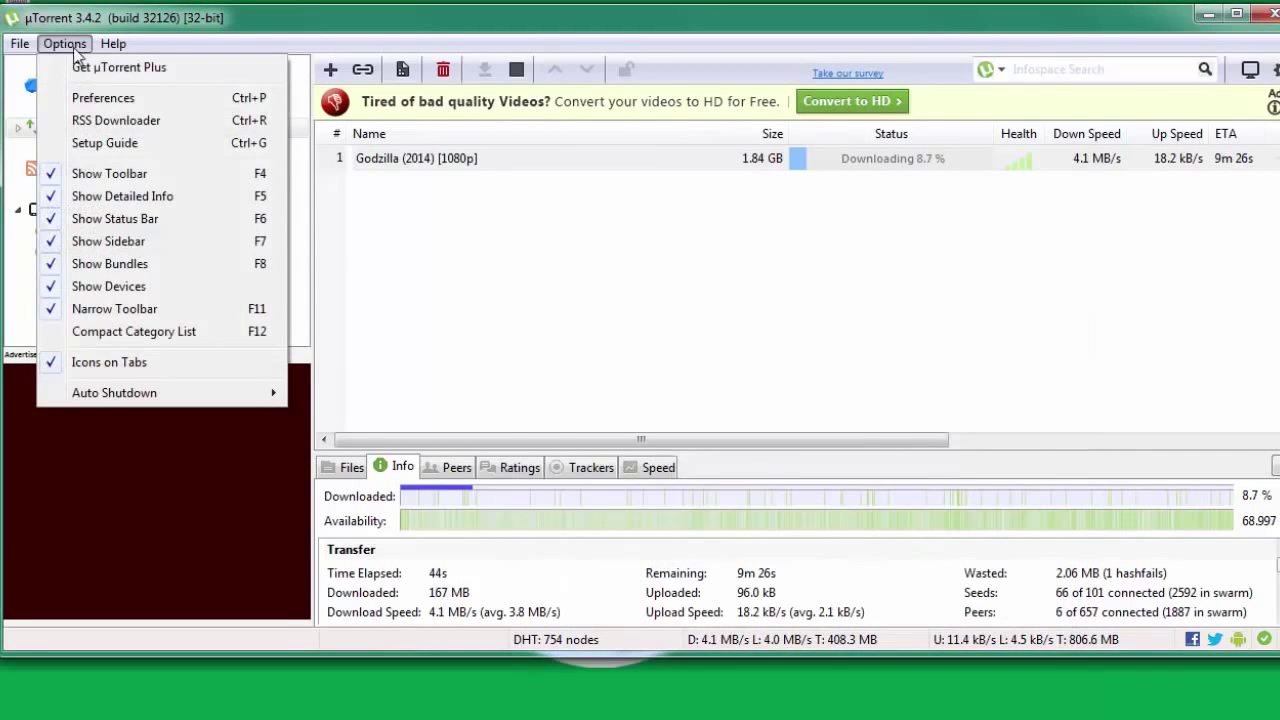
left_click(86, 102)
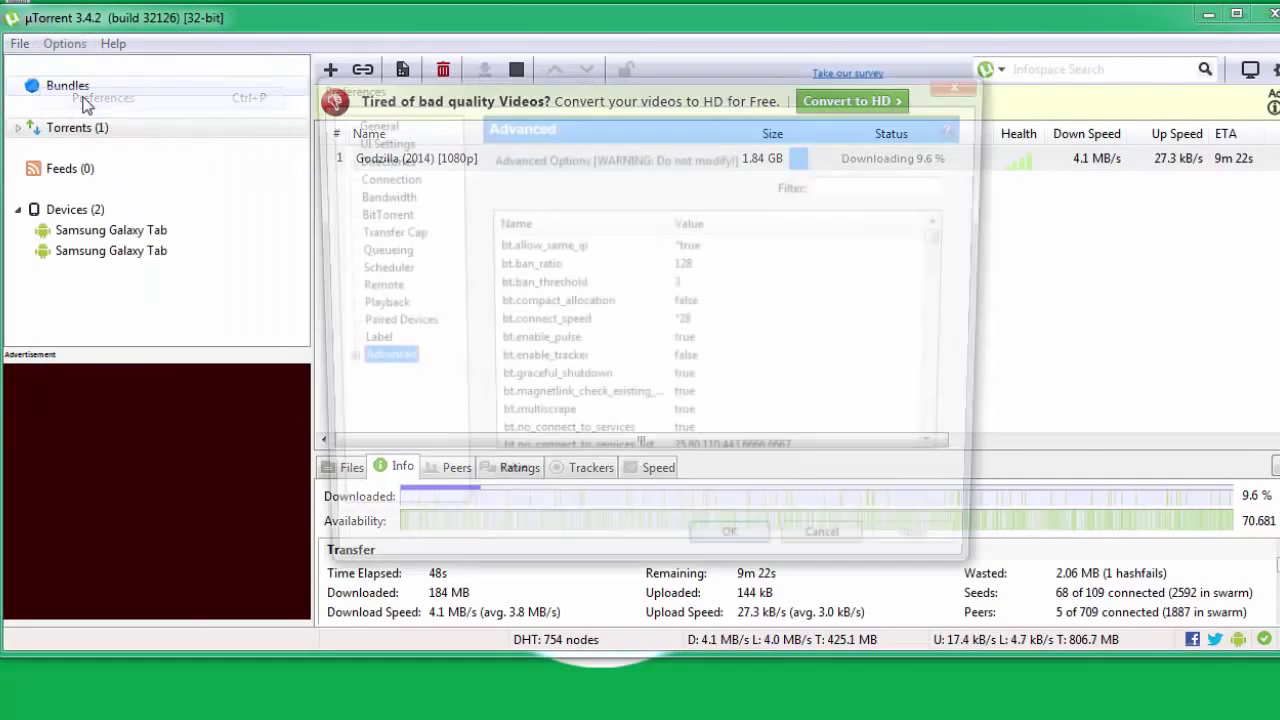
left_click_drag(627, 88, 489, 175)
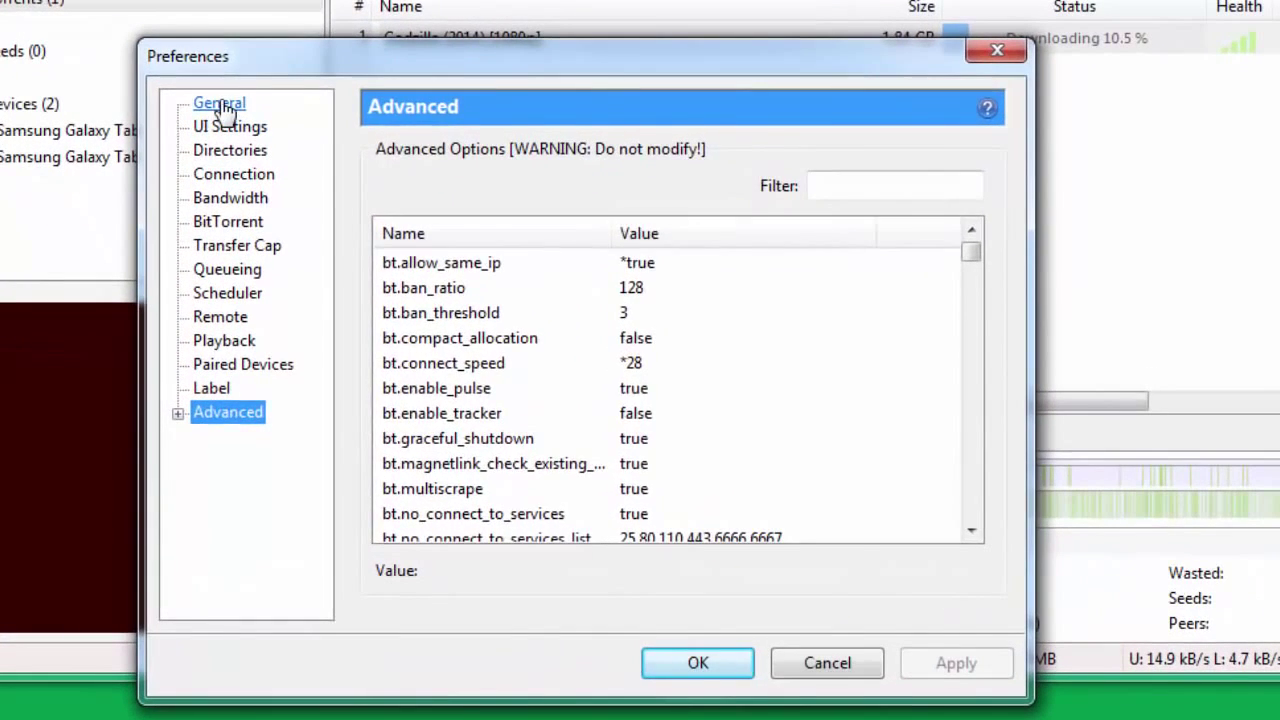
left_click(233, 209)
left_click(229, 127)
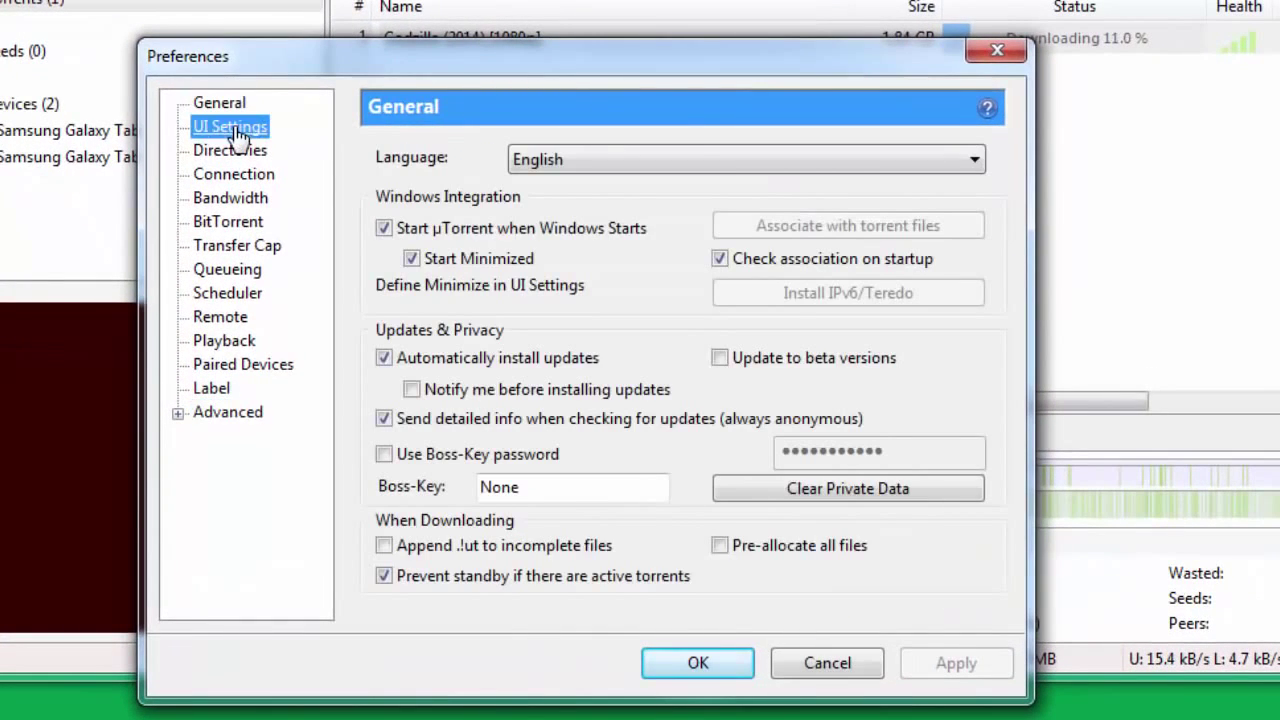
left_click(238, 152)
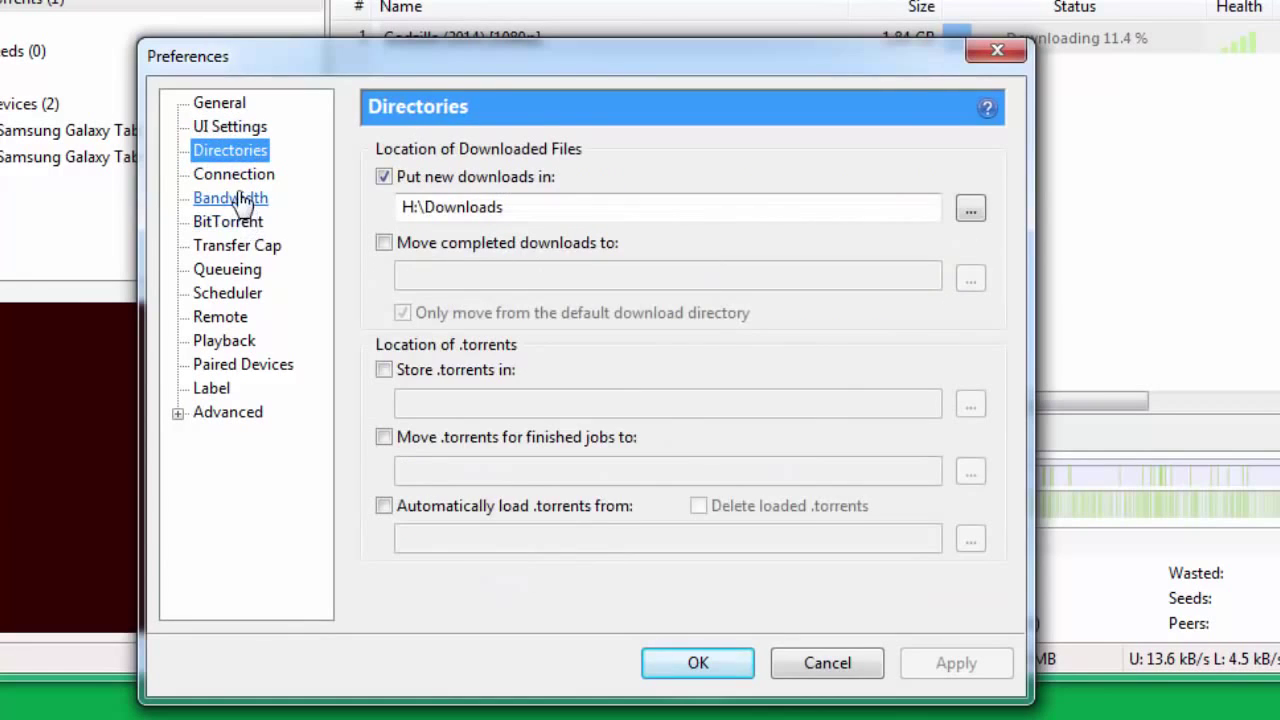
left_click(234, 178)
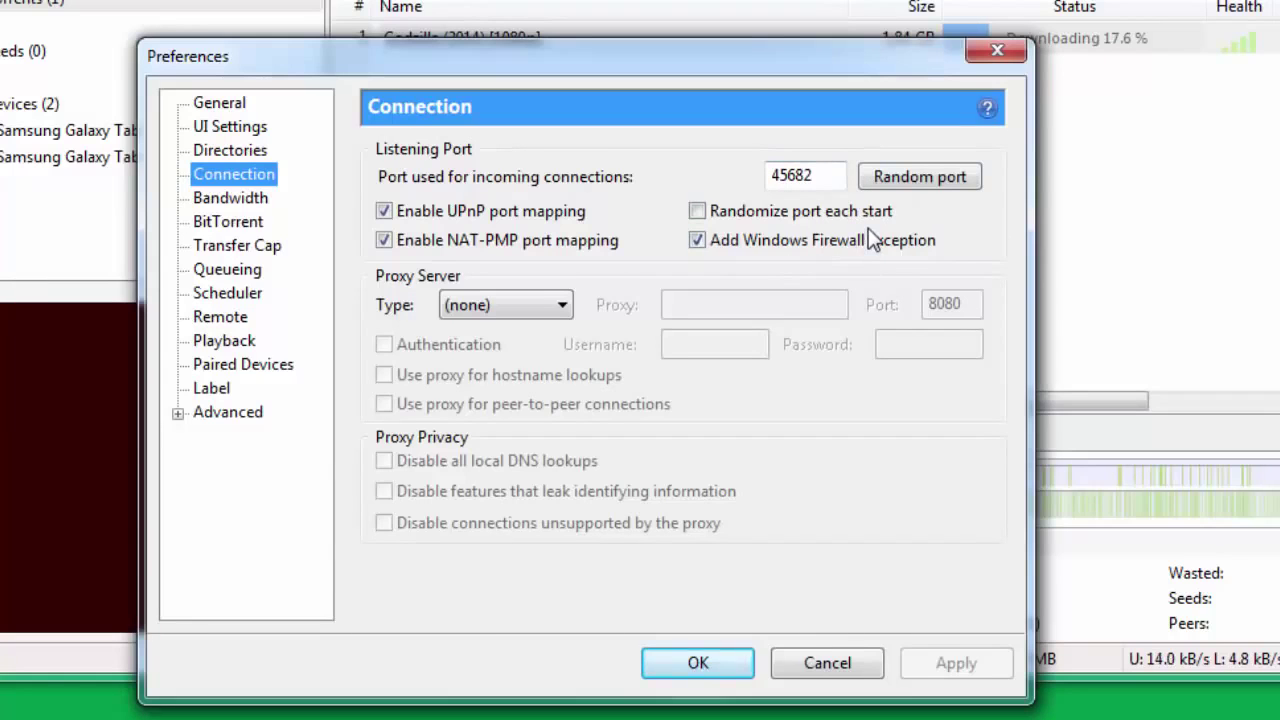
left_click(207, 200)
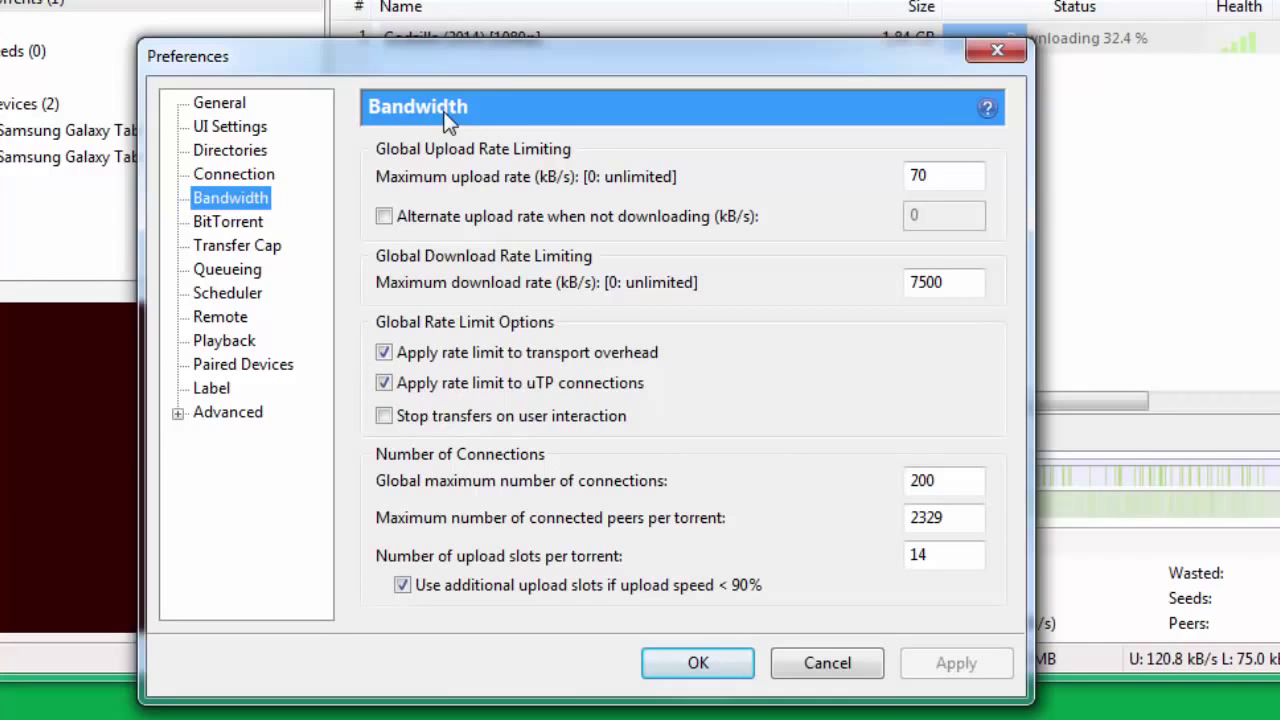
Step: Set the outgoing protocol encryption to Forced in the BitTorrent preferences
left_click(224, 232)
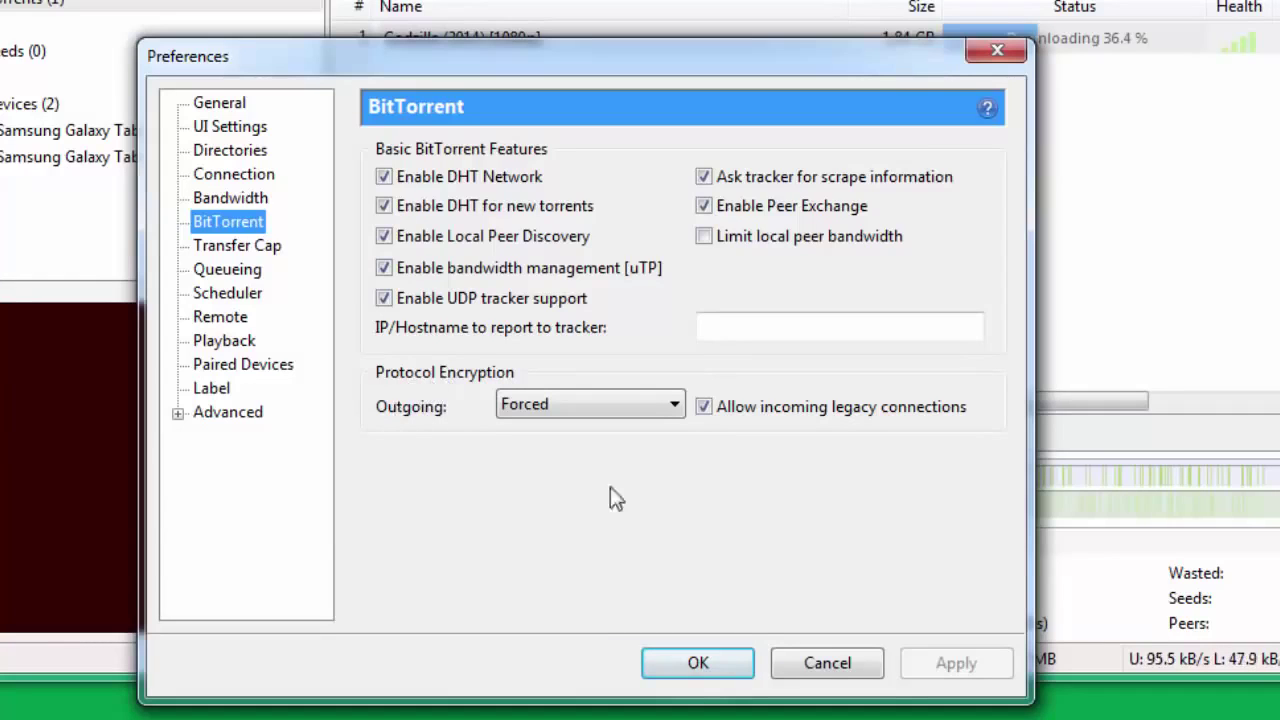
left_click(675, 406)
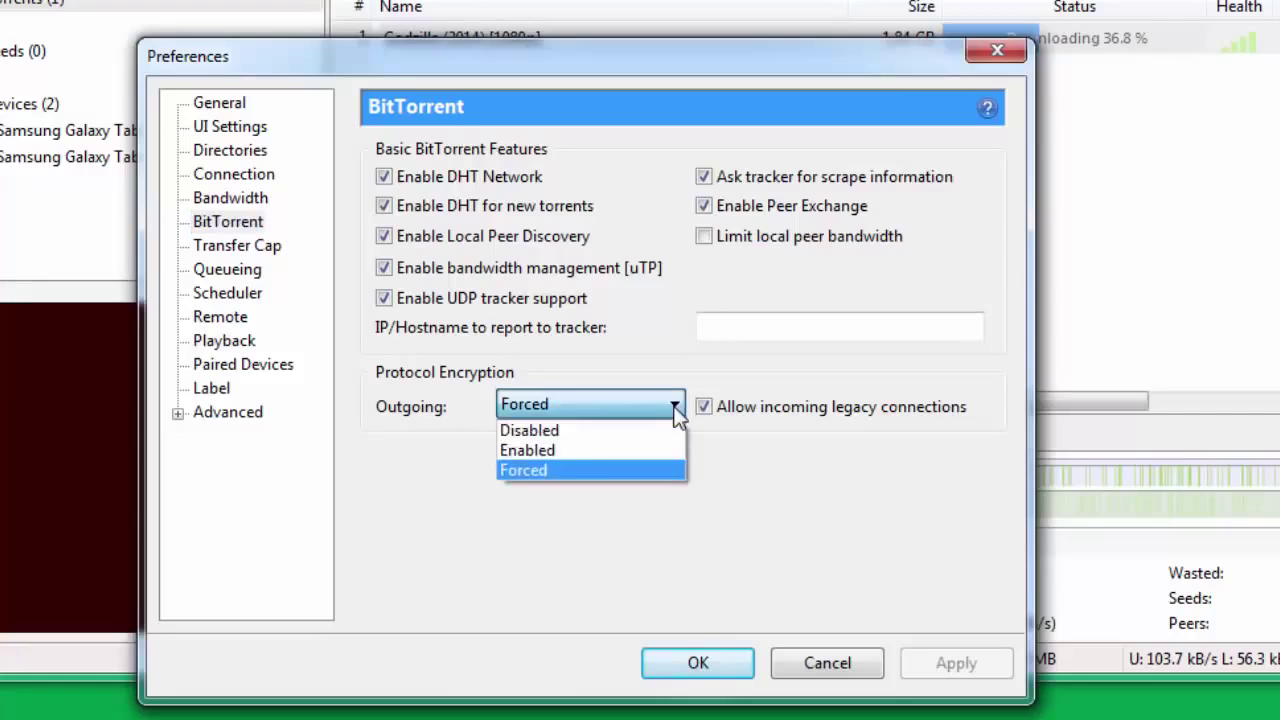
left_click(581, 475)
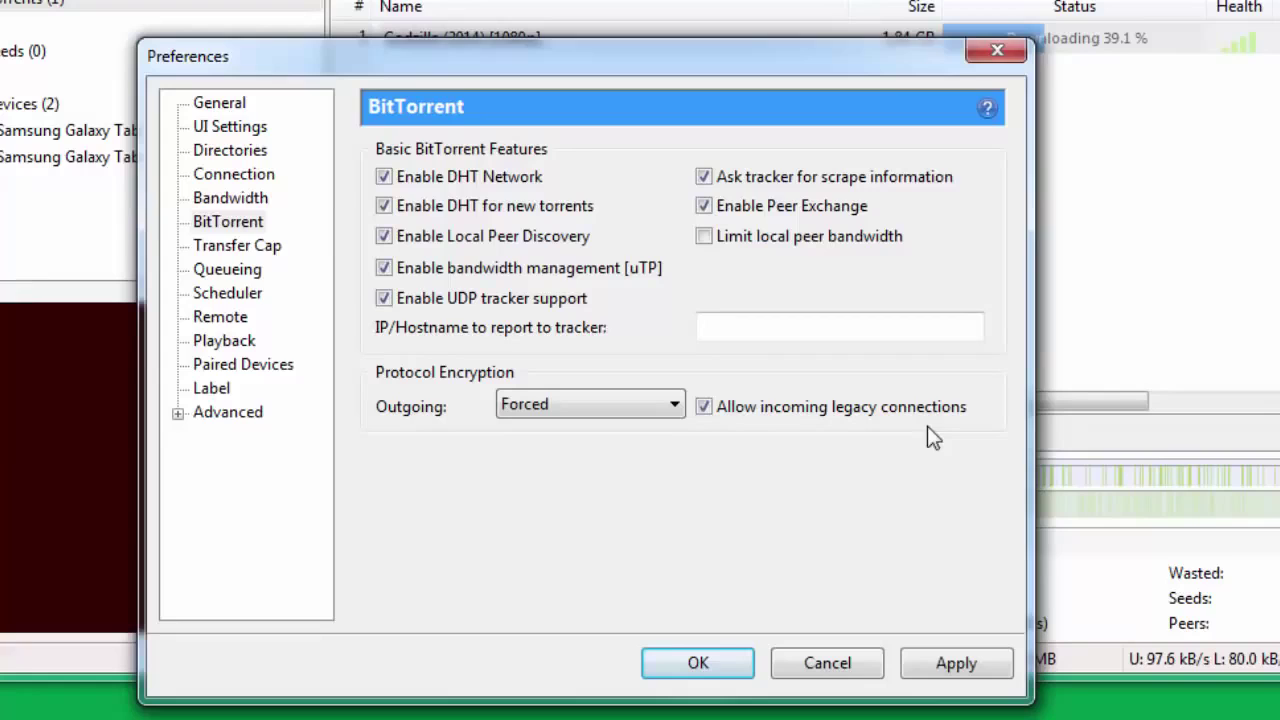
Step: Examine the Transfer Cap, Queueing, Remote and Playback preferences
left_click(246, 250)
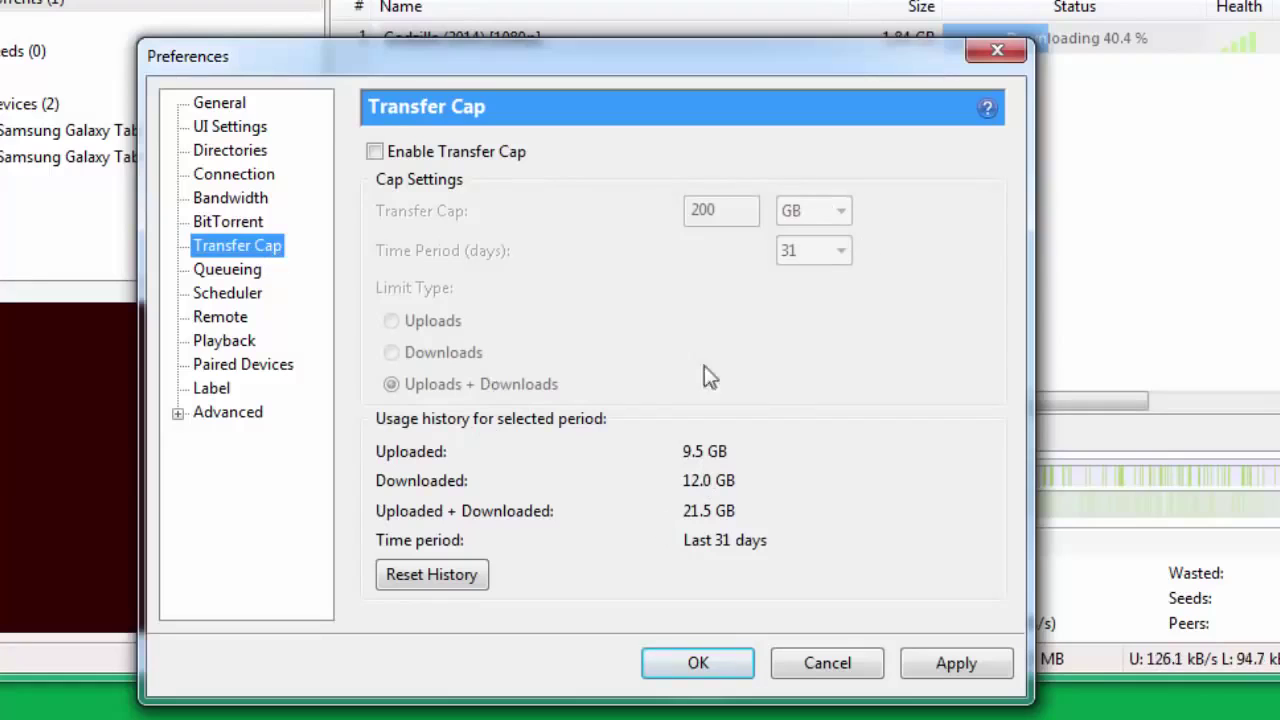
left_click(224, 274)
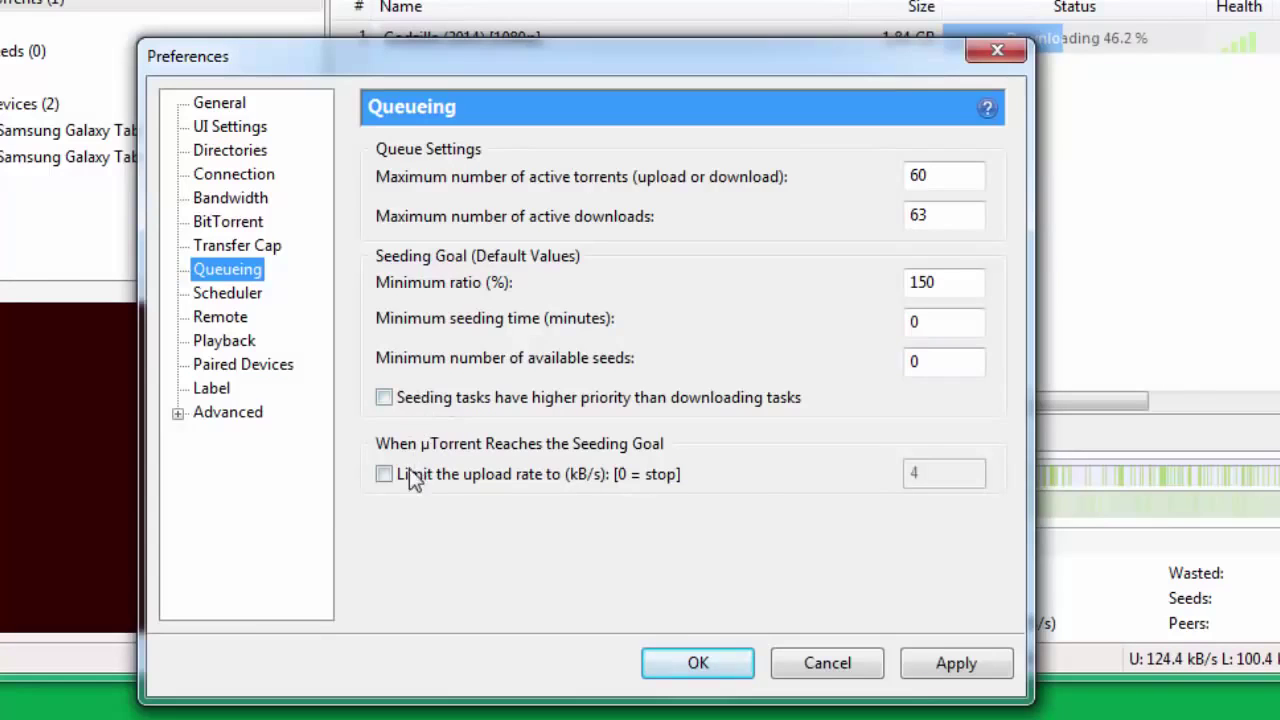
left_click(233, 295)
left_click(229, 318)
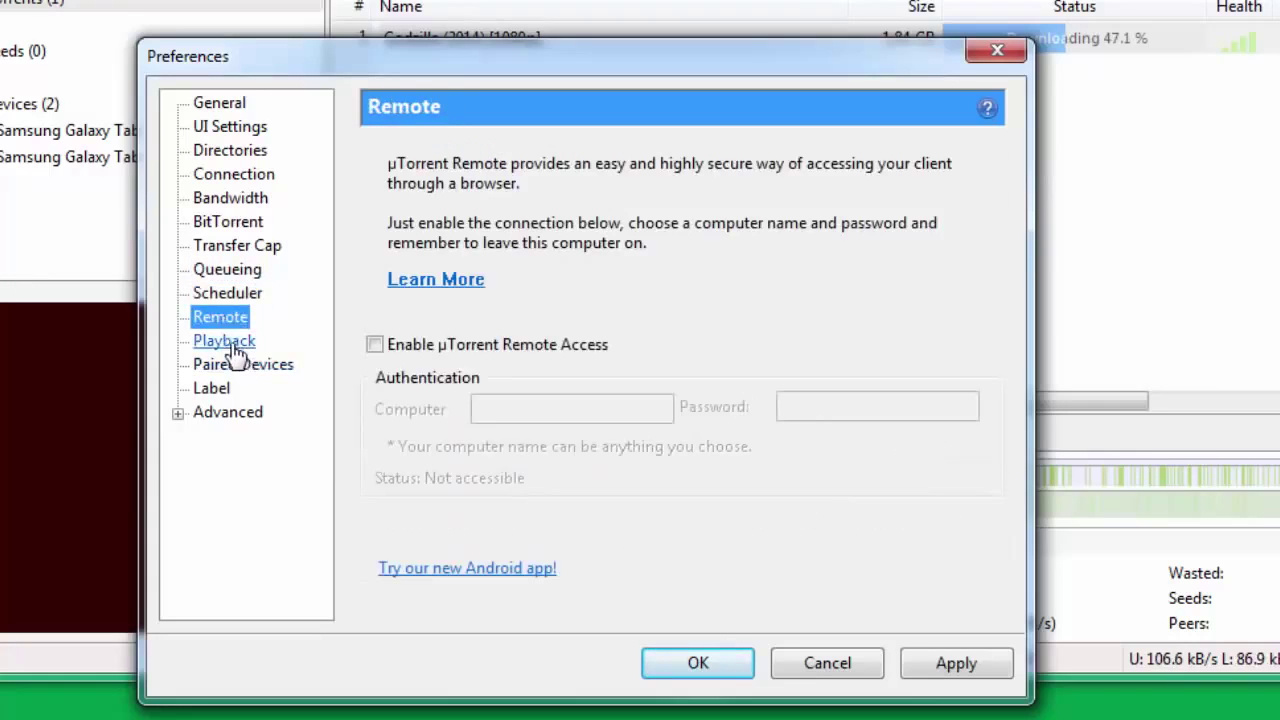
left_click(233, 343)
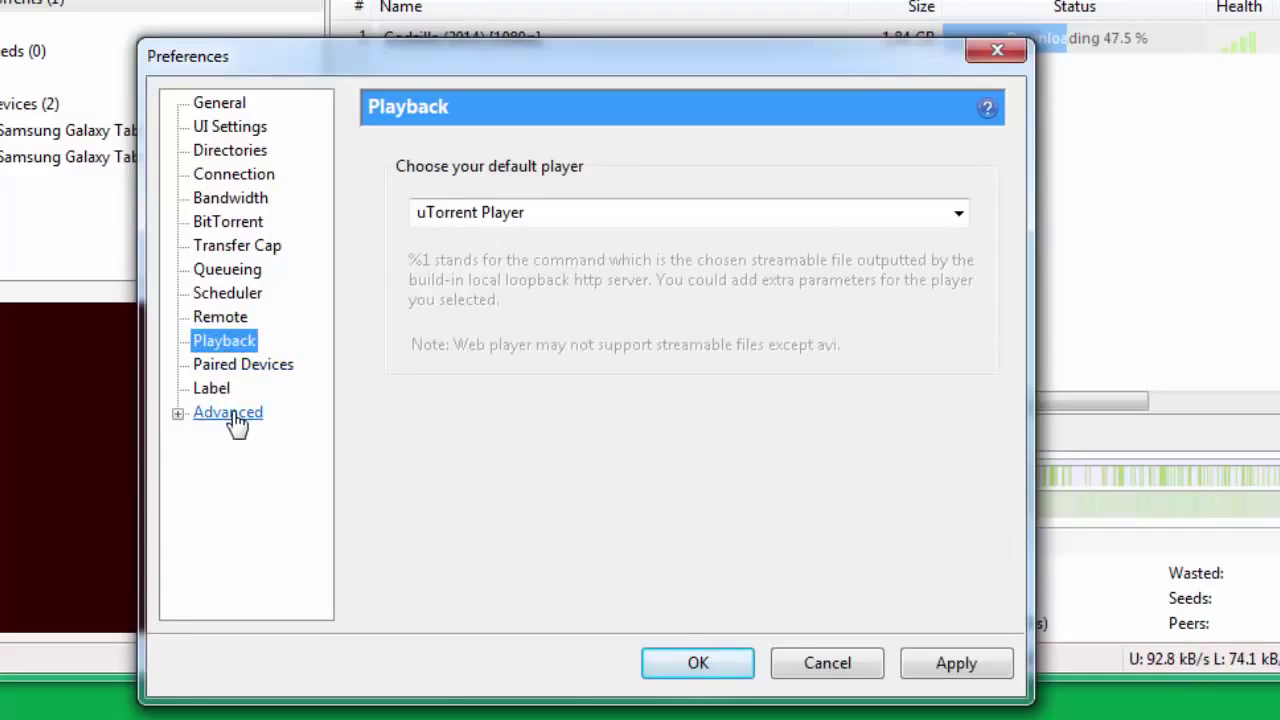
Step: Examine the values of bt.allow_same_ip and bt.connect_speed in the advanced options
left_click(232, 416)
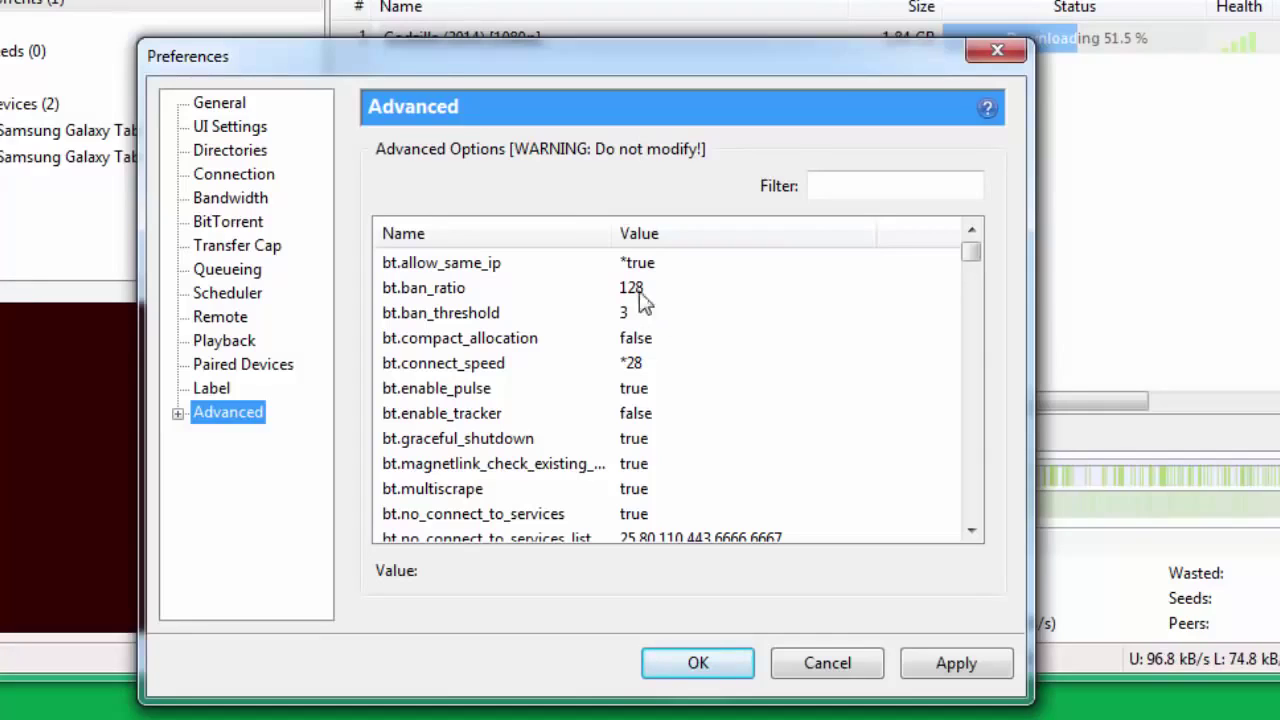
left_click(463, 264)
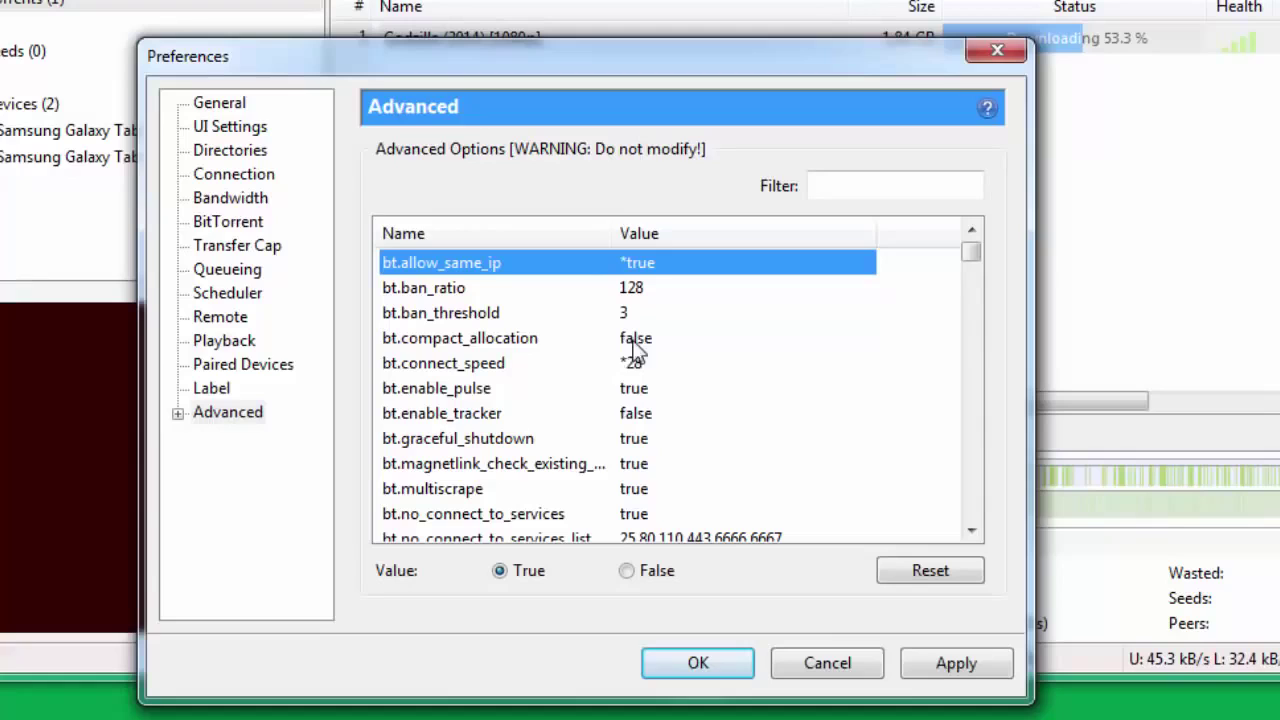
left_click(444, 364)
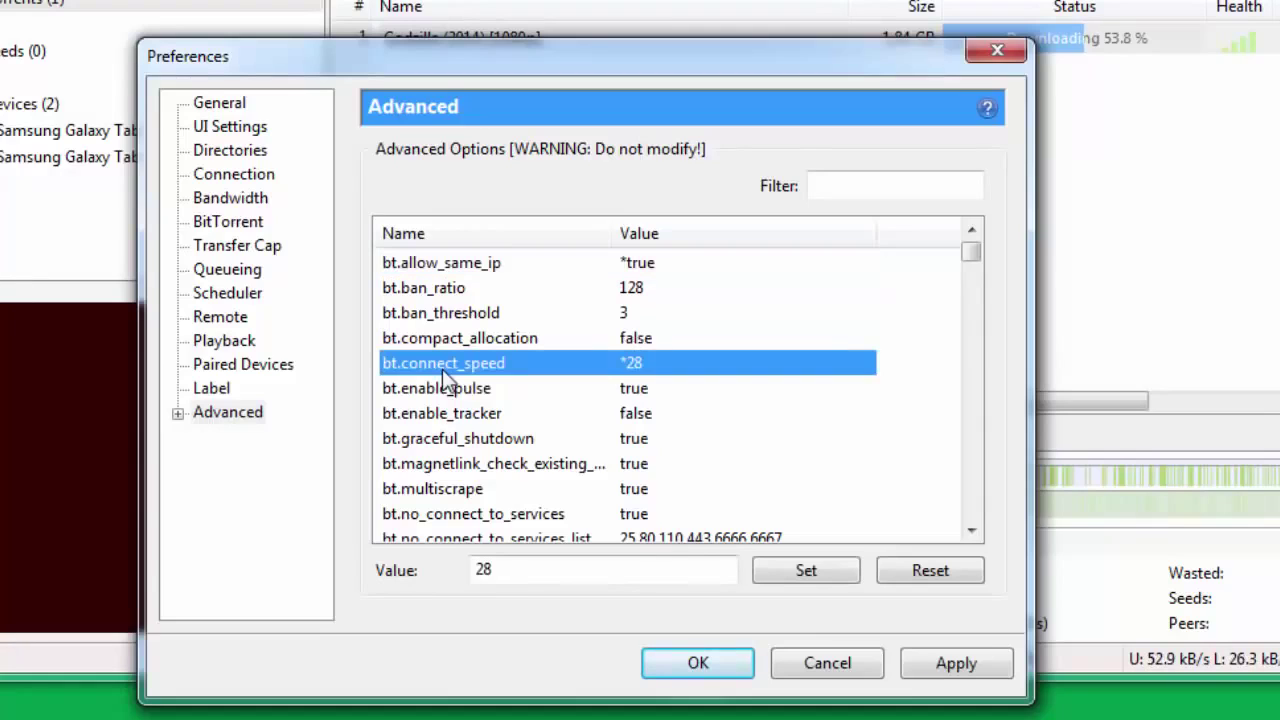
left_click(514, 570)
double_click(468, 570)
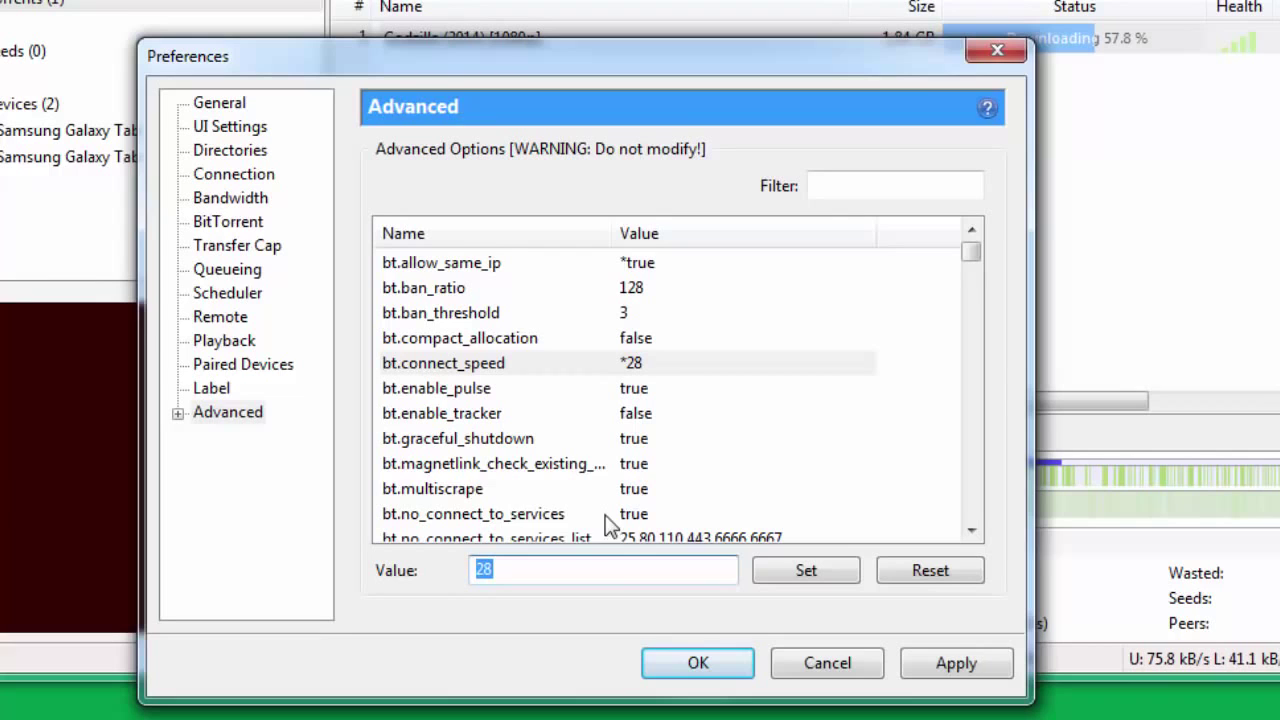
Step: Find bt.progressive_piece_span_mb in the advanced options and examine its value
left_click(975, 540)
left_click(975, 540)
left_click(975, 540)
left_click(975, 540)
left_click(975, 540)
left_click(975, 540)
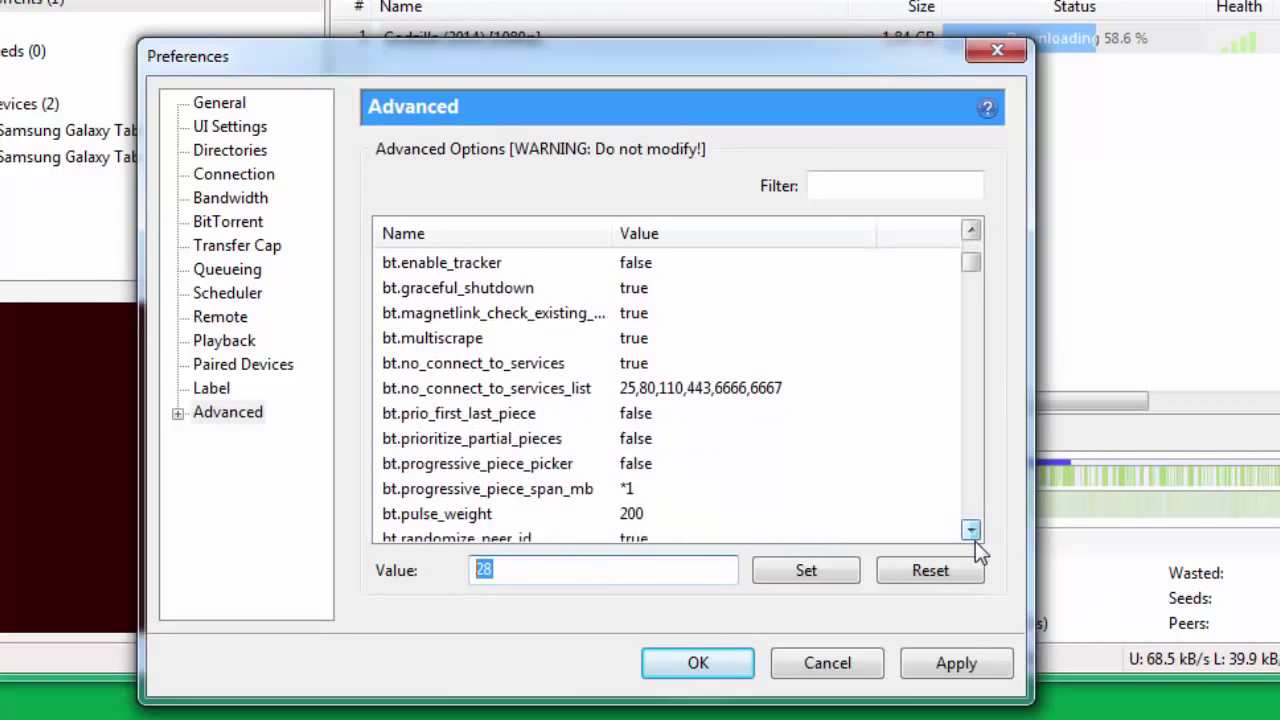
left_click(975, 540)
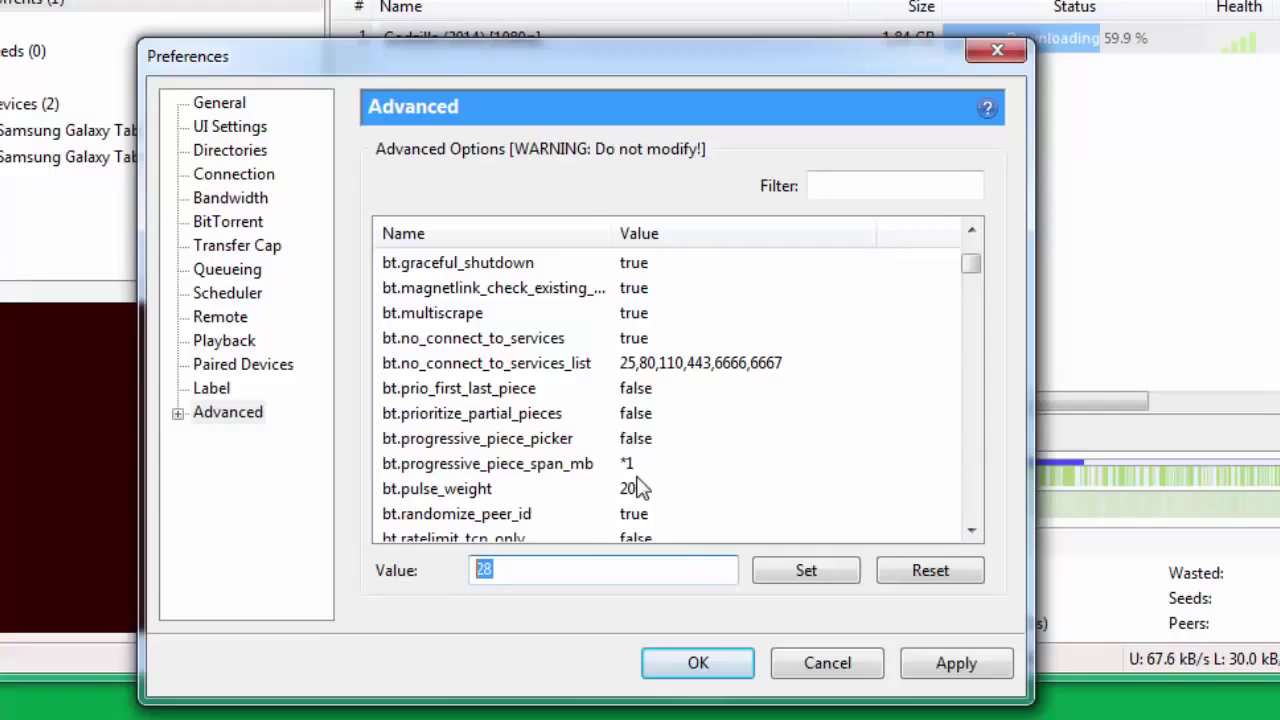
left_click(506, 463)
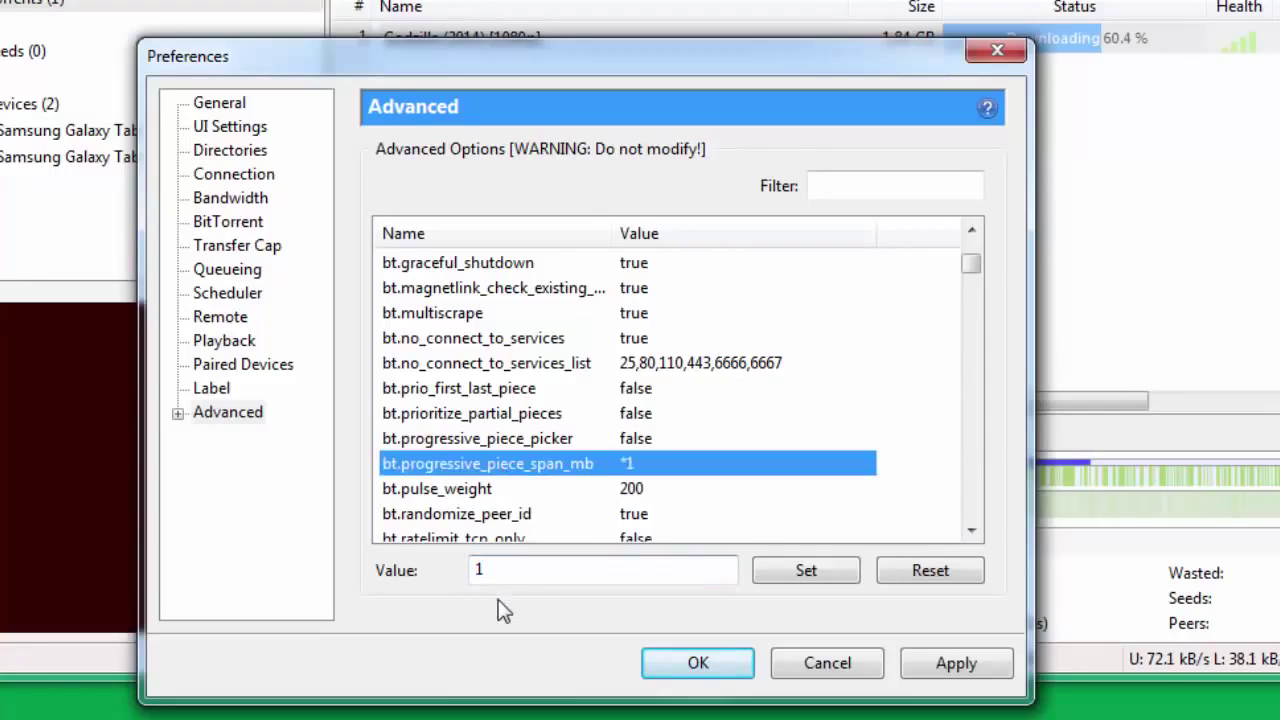
Step: Examine the values of gui.show_notorrents_node and gui.update_rate in the advanced options
scroll(764, 515, "down", 3)
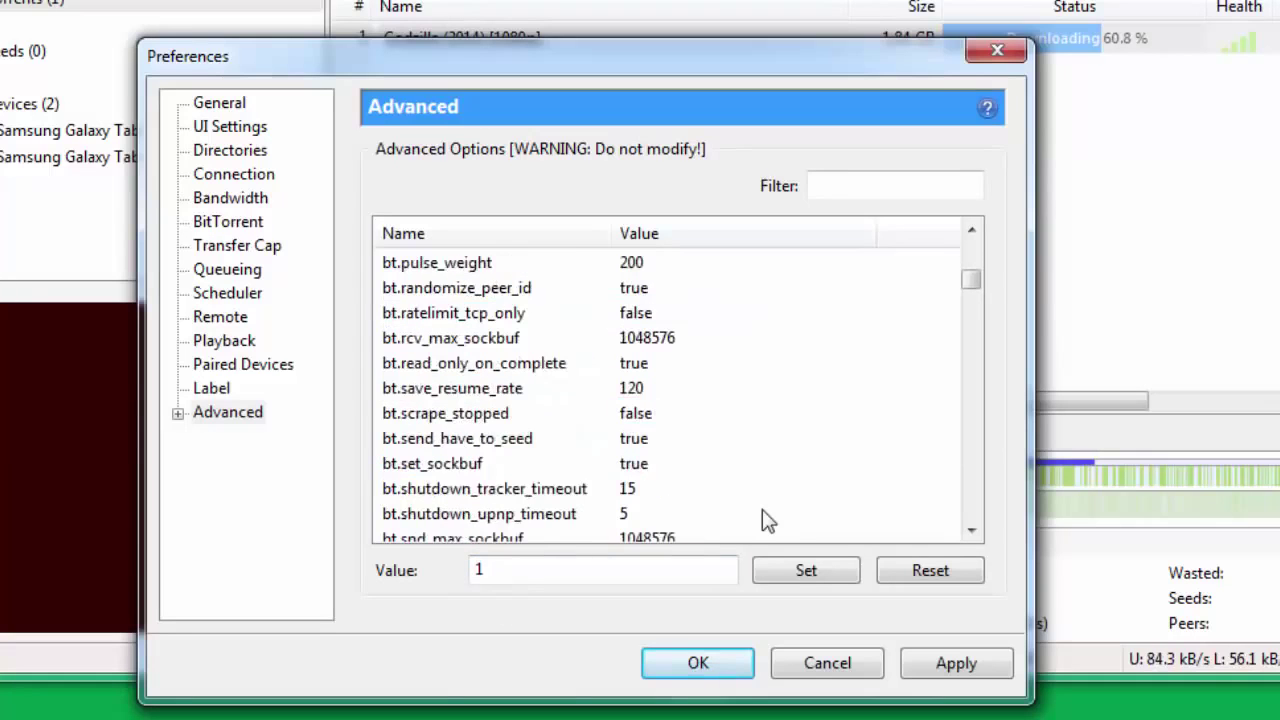
scroll(762, 509, "down", 15)
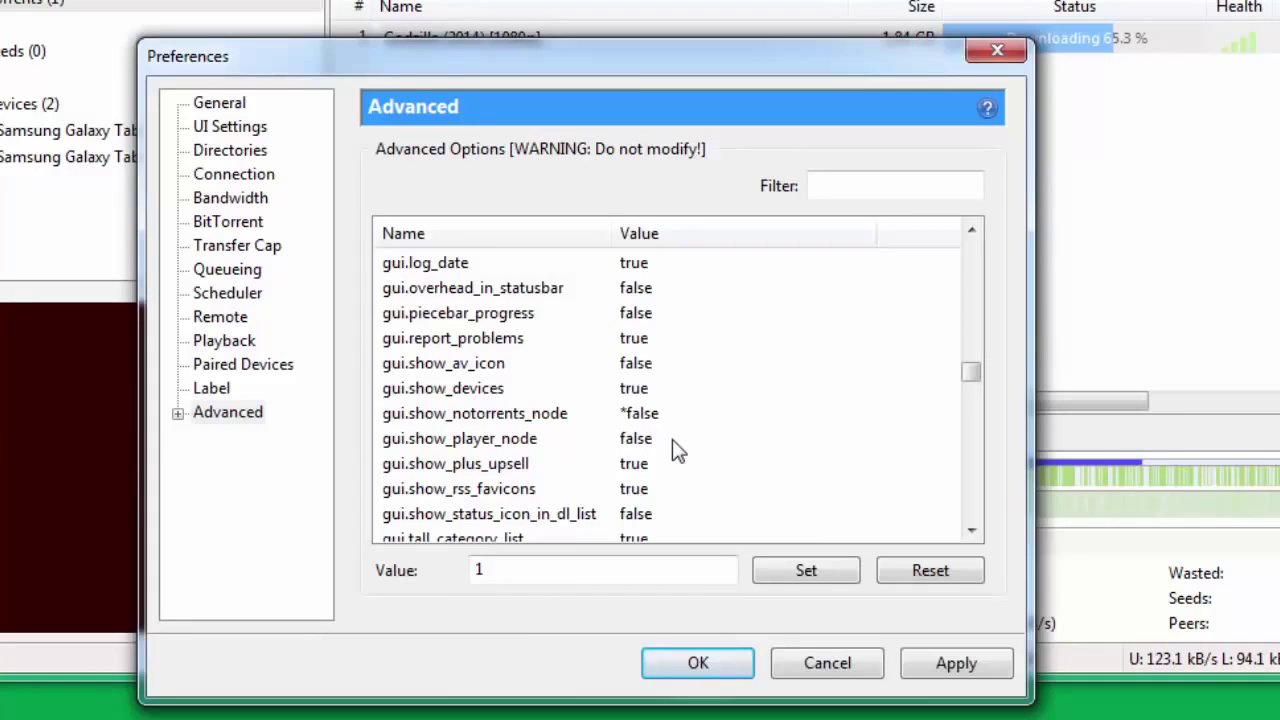
left_click(640, 413)
scroll(600, 430, "down", 2)
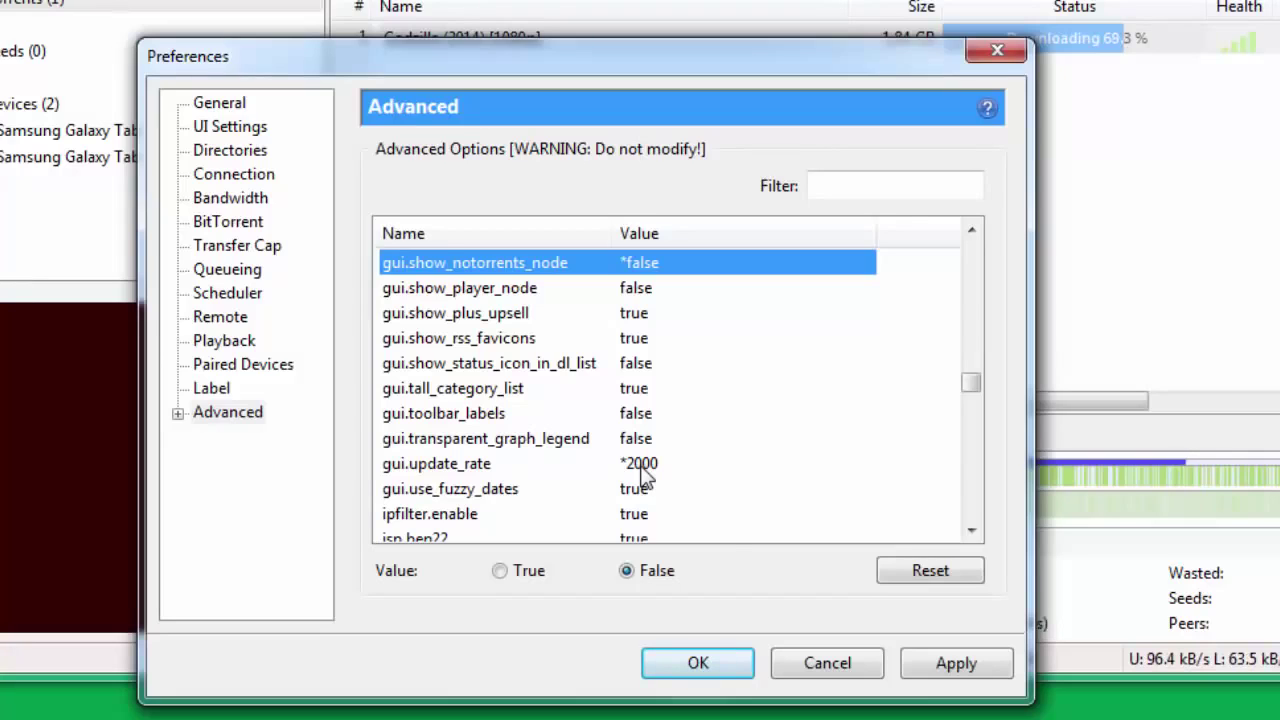
left_click(642, 466)
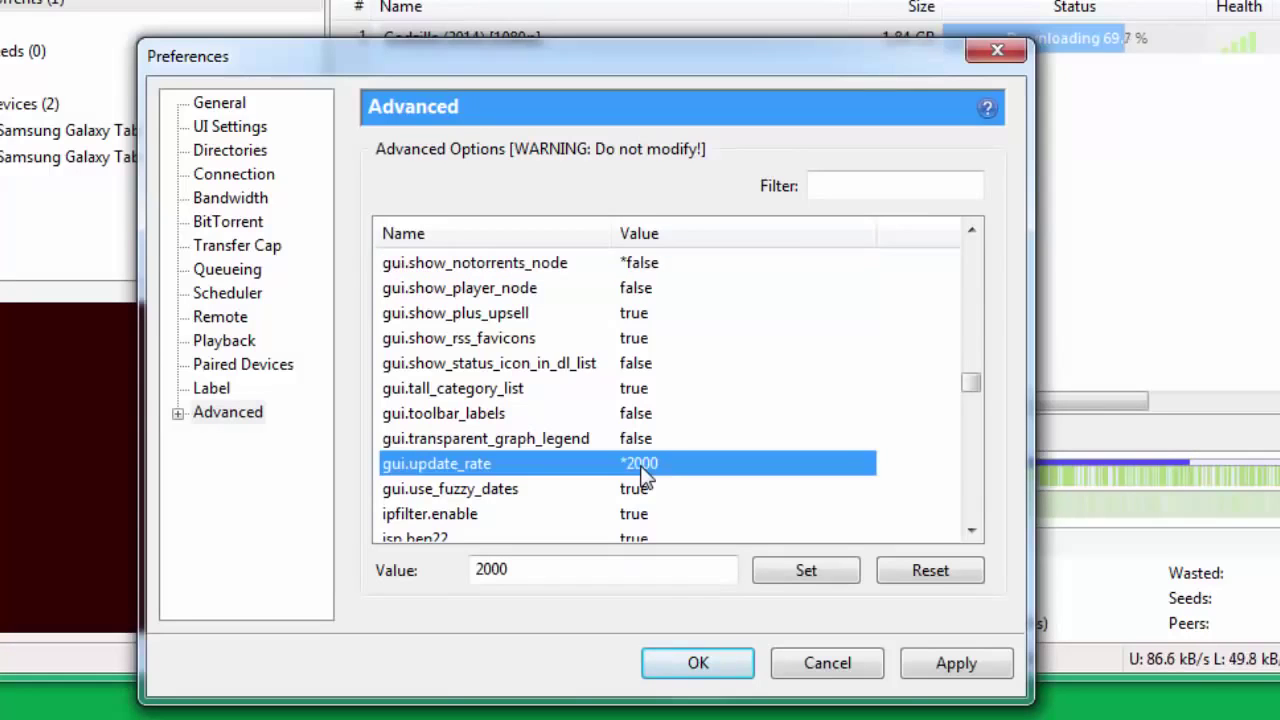
Step: Find net.max_halfopen and net.outgoing_port in the advanced options and examine their values
scroll(642, 478, "down", 3)
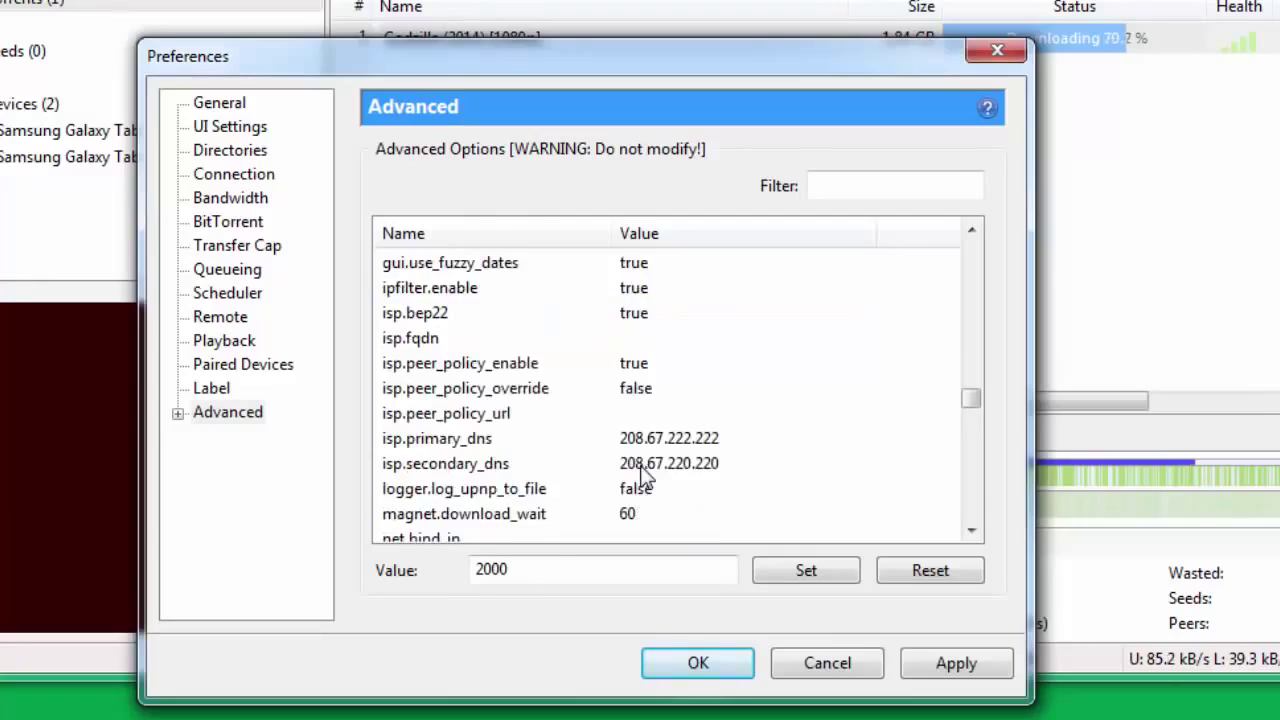
scroll(642, 478, "down", 2)
scroll(642, 478, "down", 1)
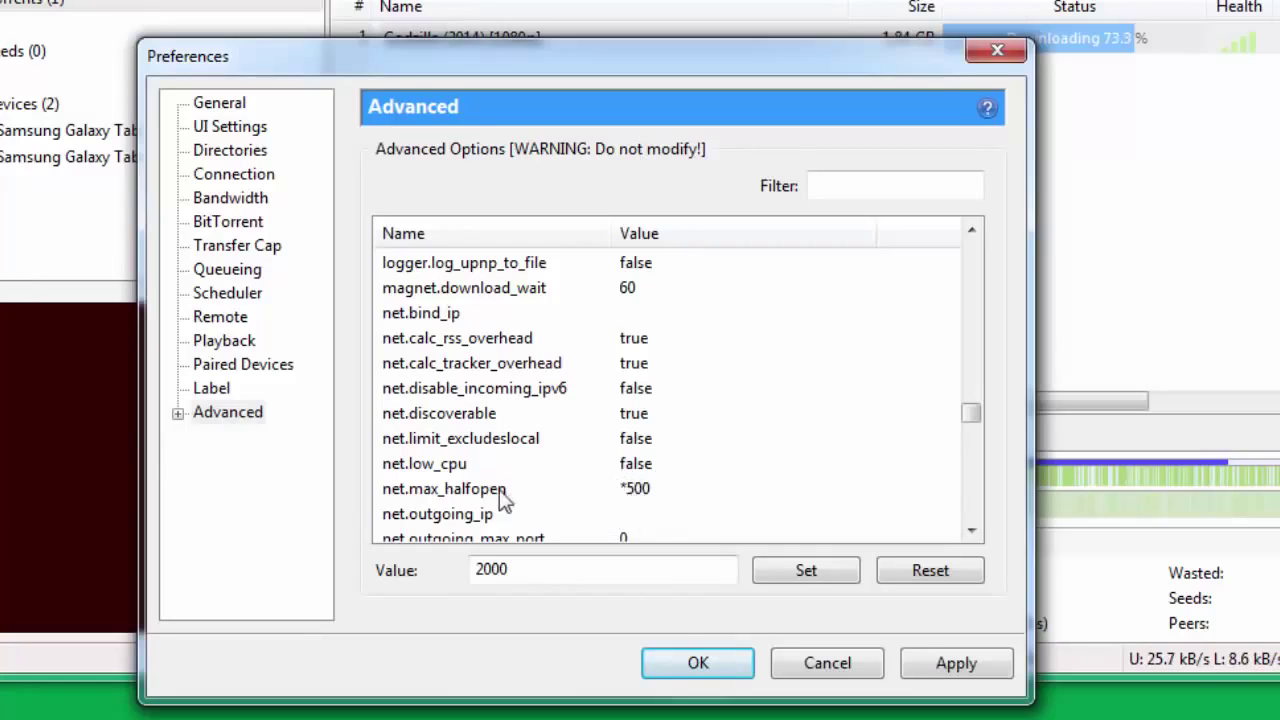
left_click(462, 490)
scroll(739, 495, "down", 2)
scroll(741, 497, "down", 1)
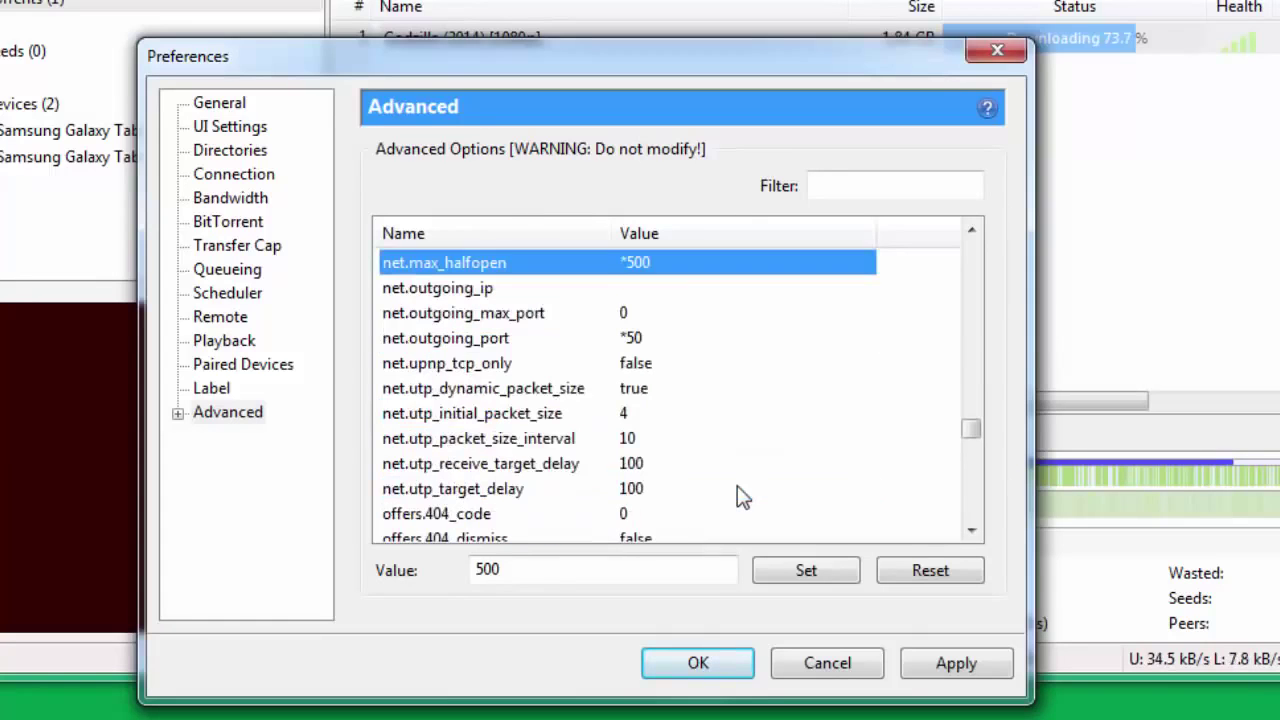
left_click(460, 340)
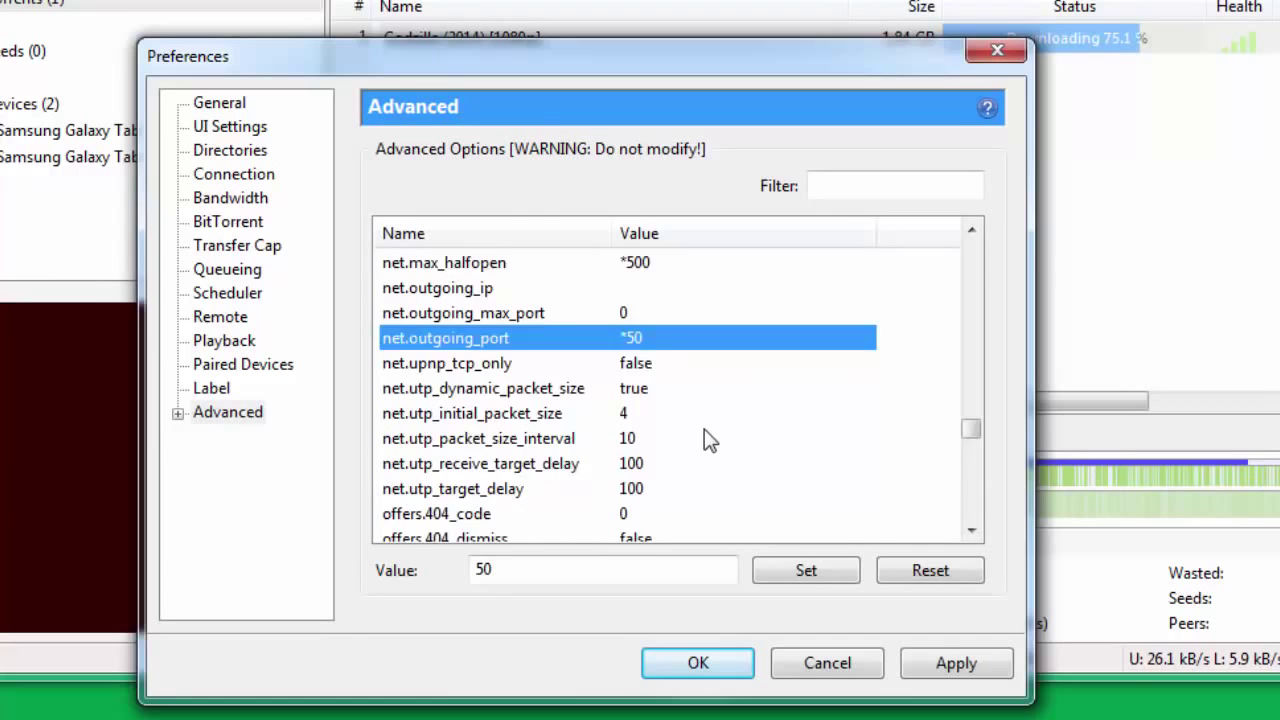
Step: Examine the values of peer.disconnect_inactive_interval and rss.update_interval in the advanced options
scroll(704, 430, "down", 5)
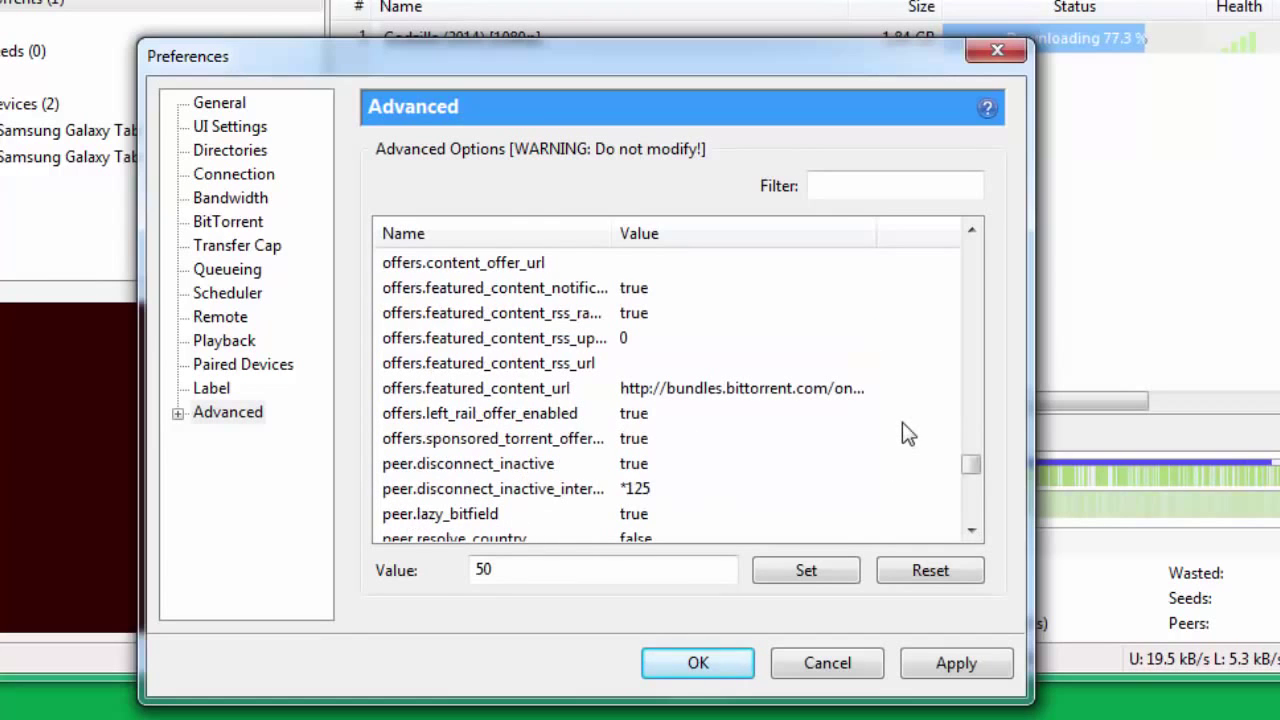
left_click(468, 488)
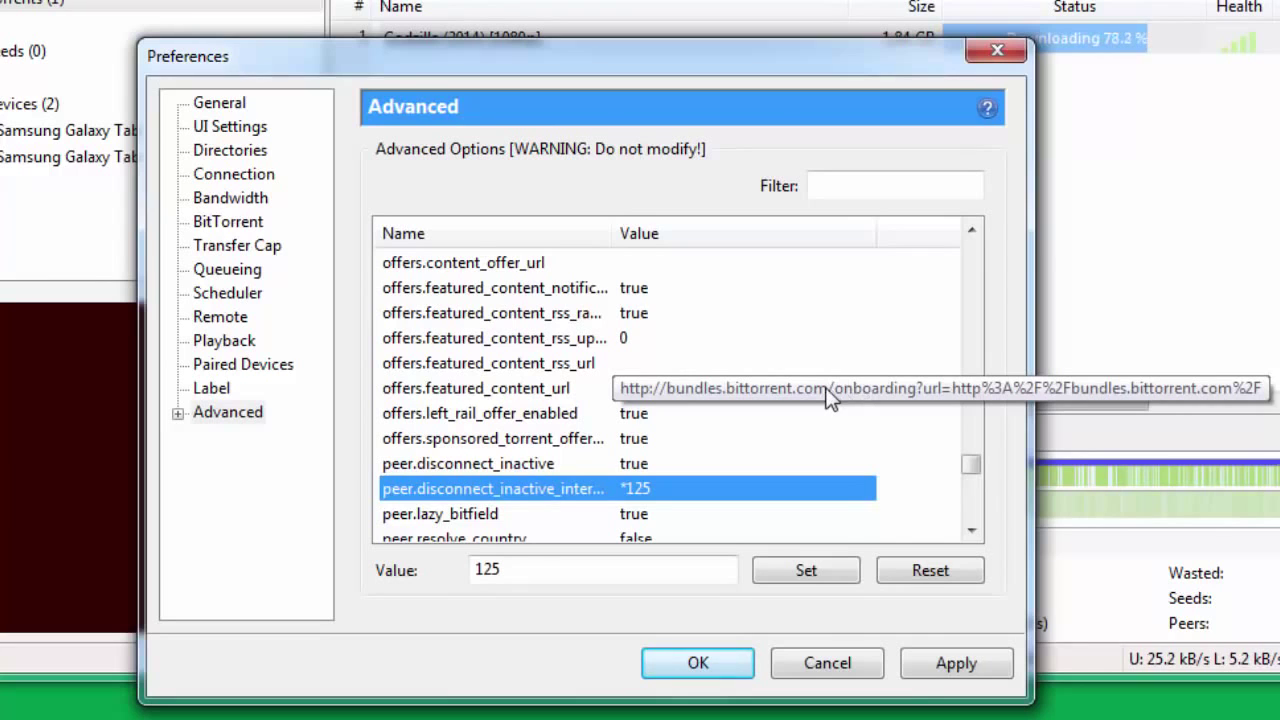
scroll(826, 395, "down", 3)
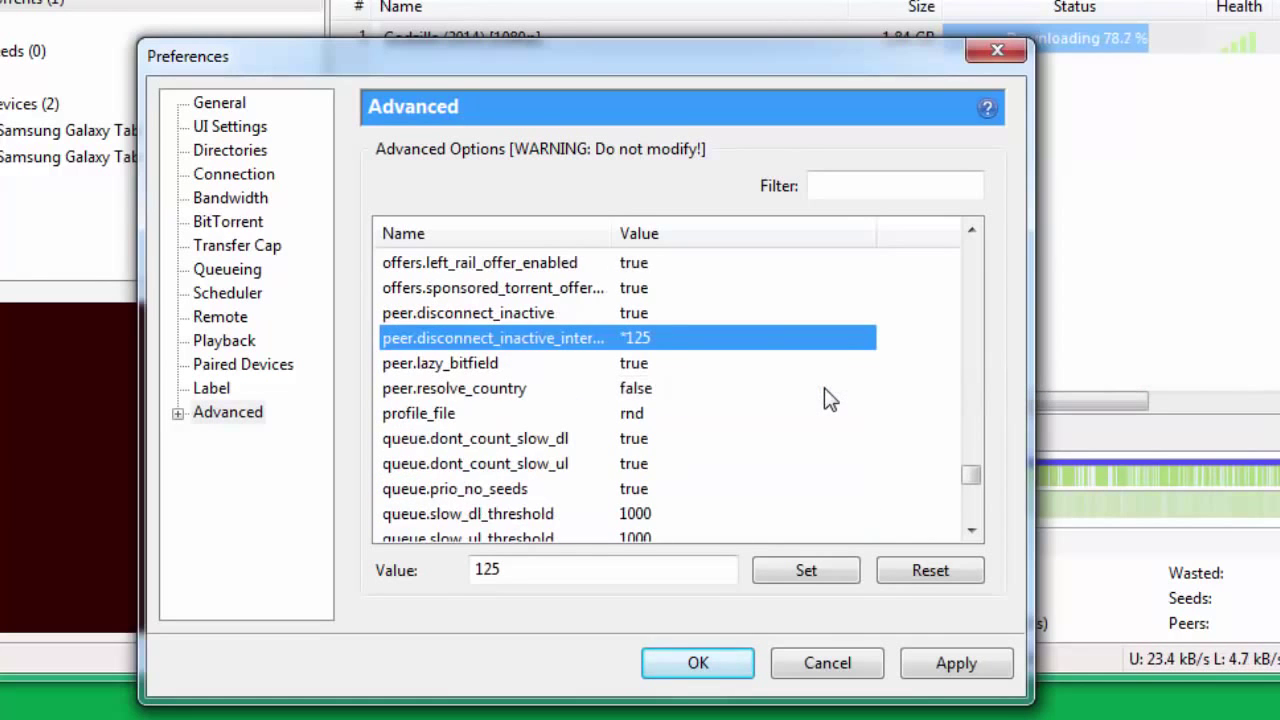
scroll(829, 399, "down", 3)
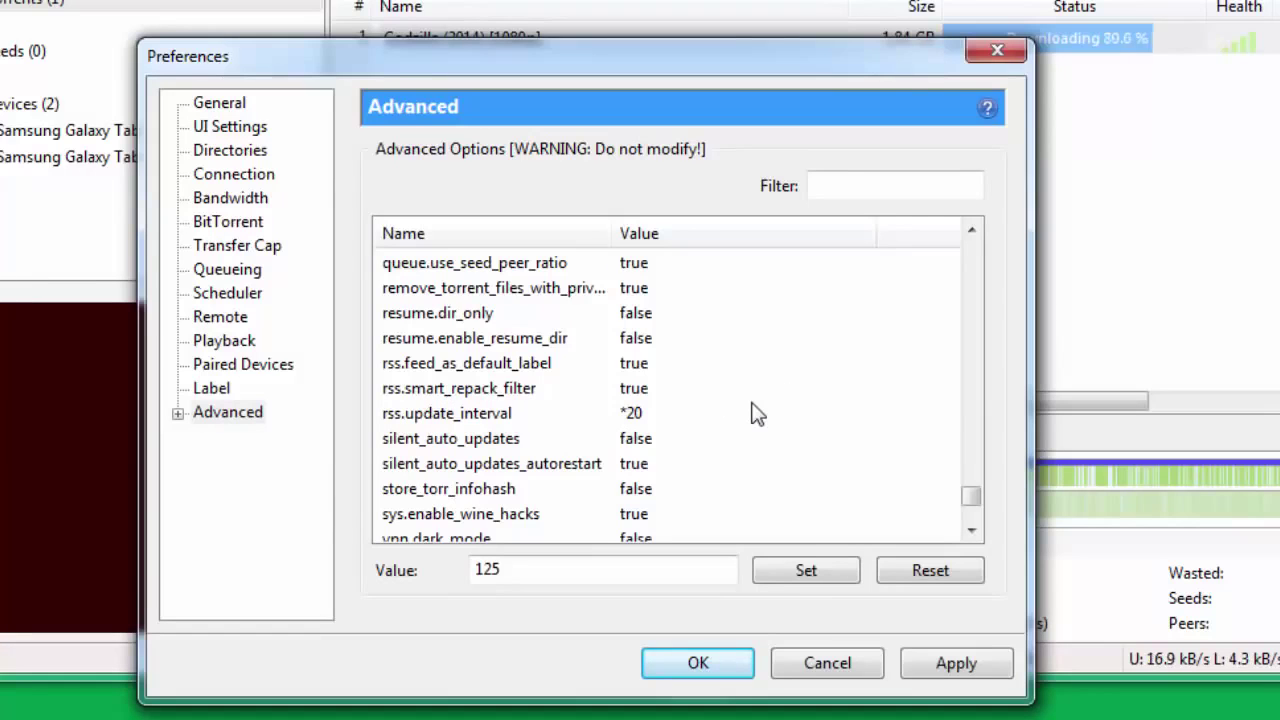
left_click(440, 418)
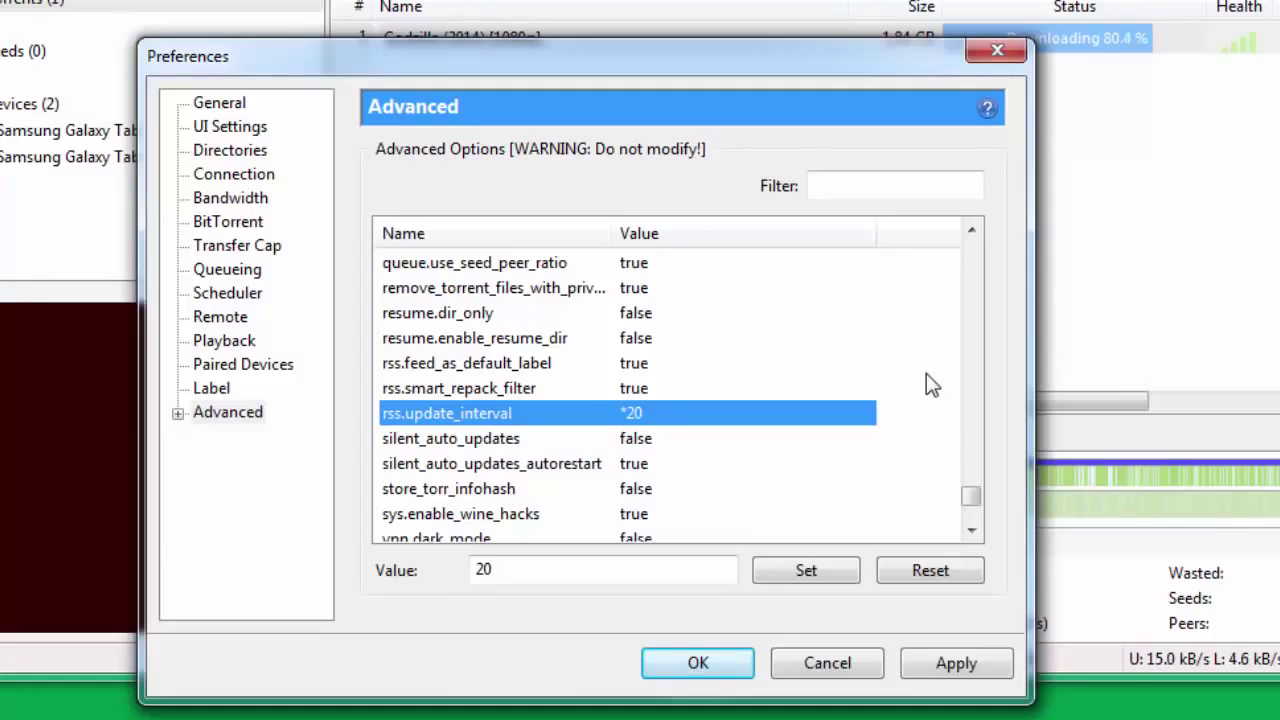
Step: Review the remaining advanced options to the end of the list and accept the preferences
scroll(926, 376, "down", 1)
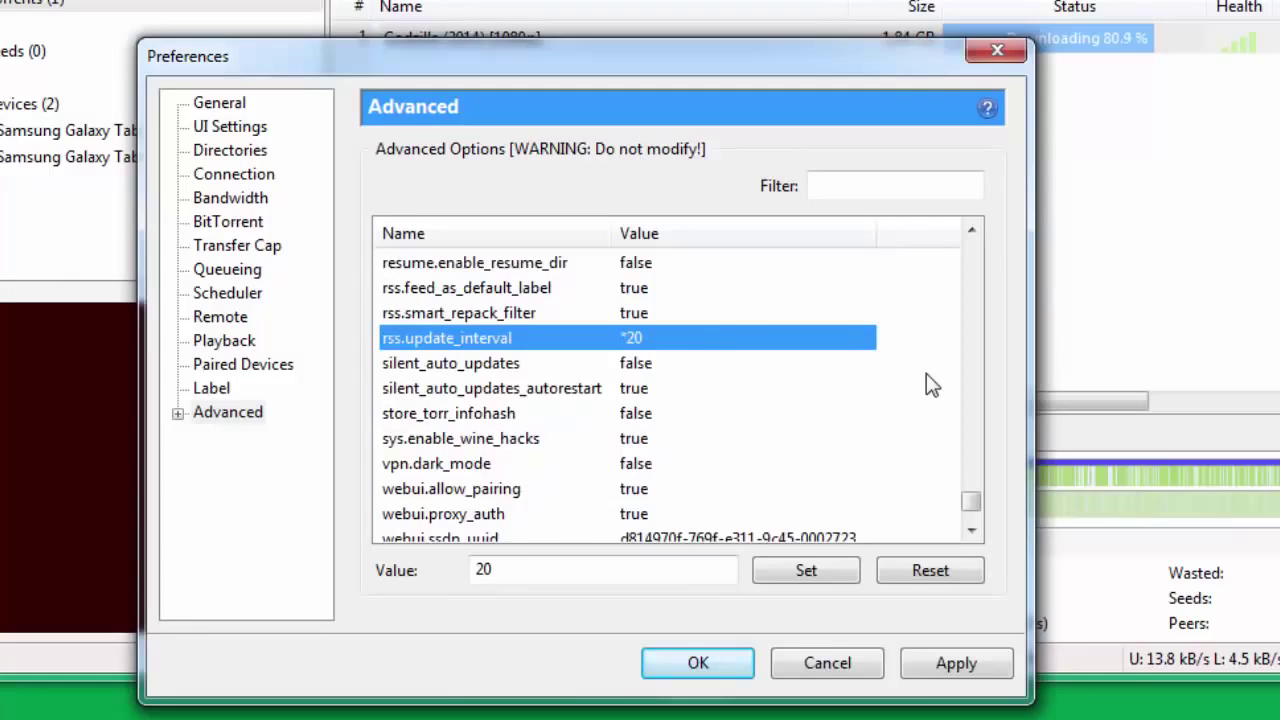
scroll(926, 377, "down", 1)
scroll(926, 376, "down", 1)
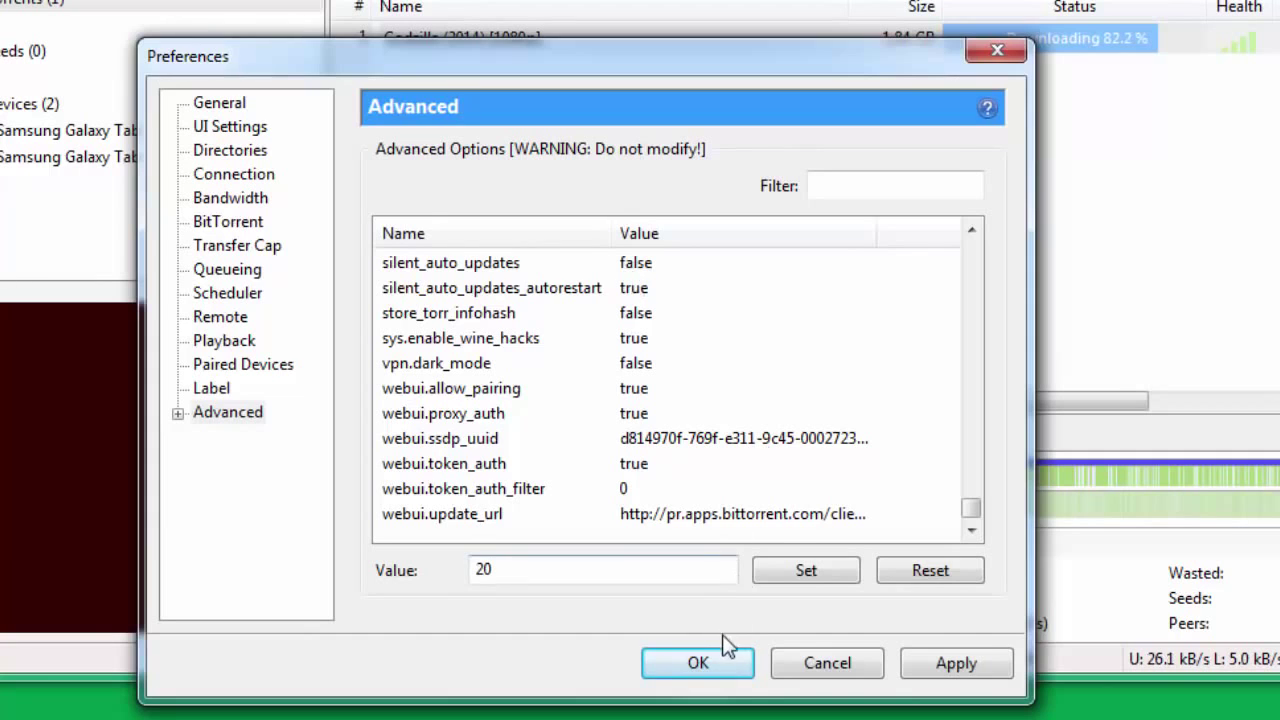
left_click(705, 662)
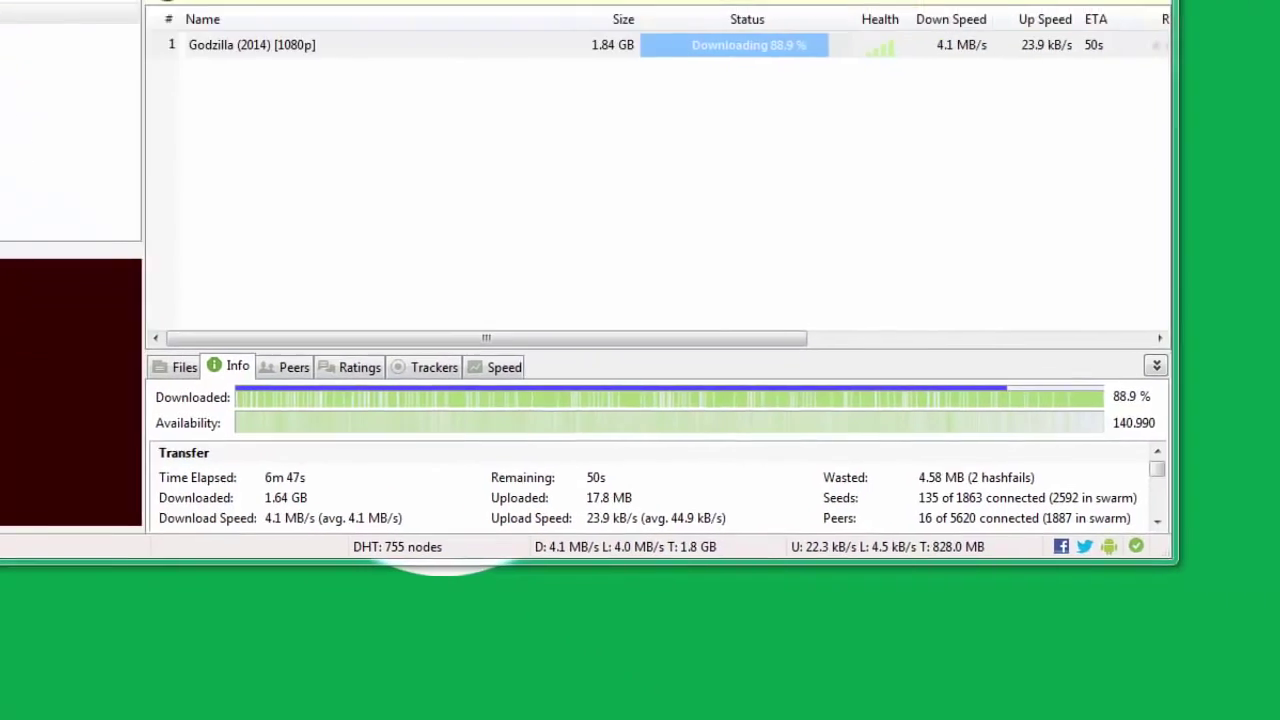
Step: Exit µTorrent completely so that it does not keep running in the background
left_click(1172, 712)
right_click(1066, 562)
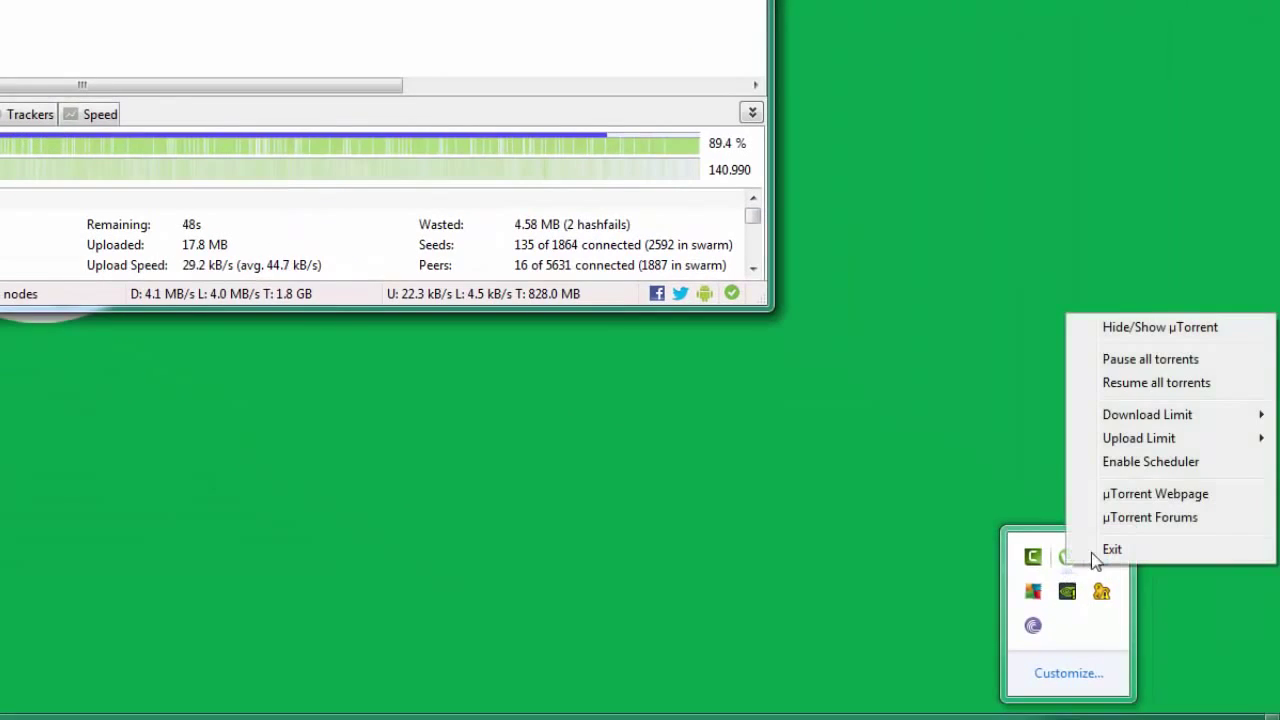
left_click(1110, 550)
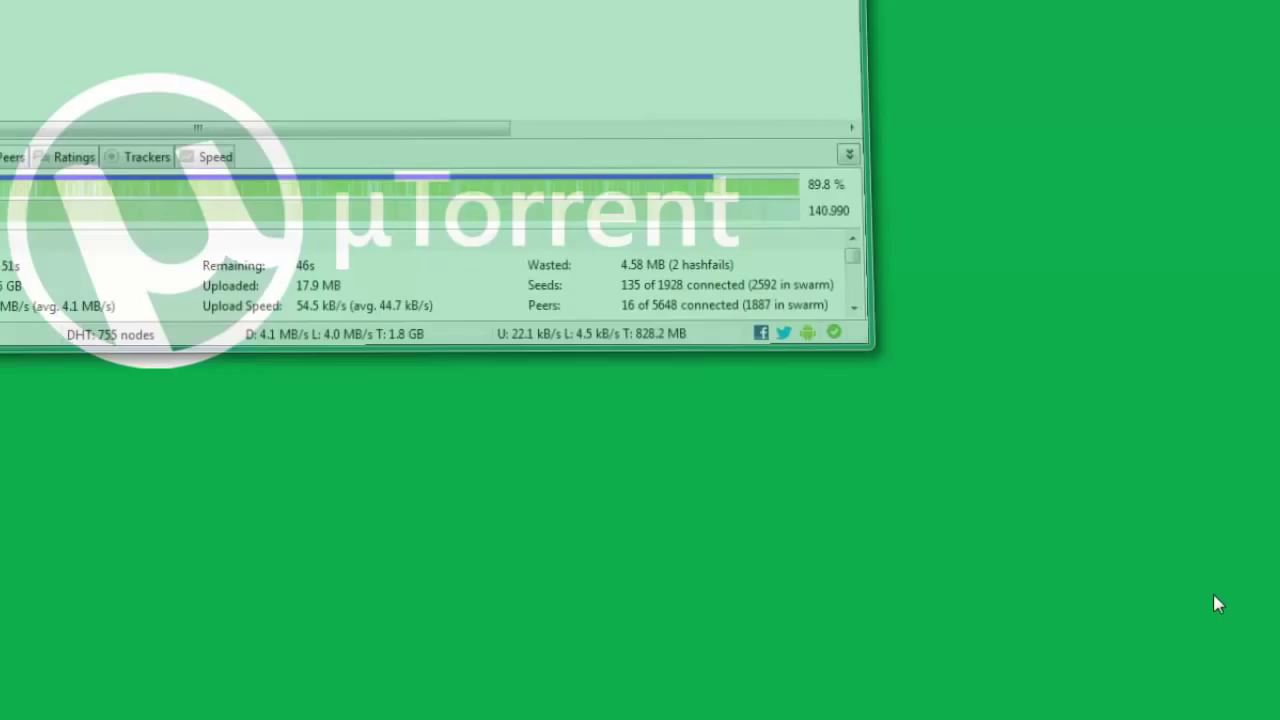